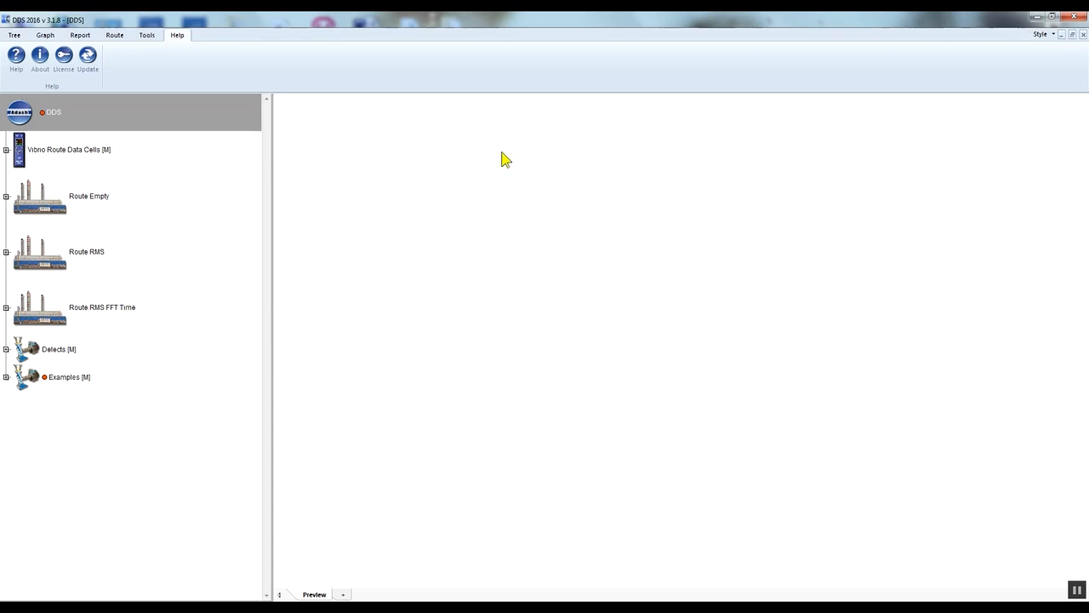
{"action": "left_click", "coordinate": [17, 36]}
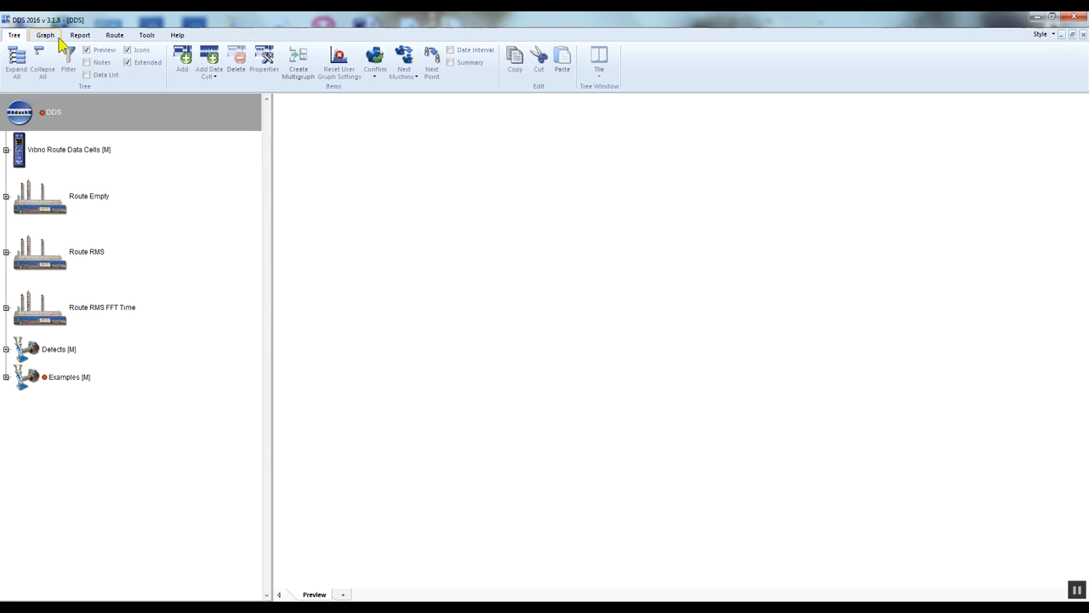
{"action": "left_click", "coordinate": [54, 38]}
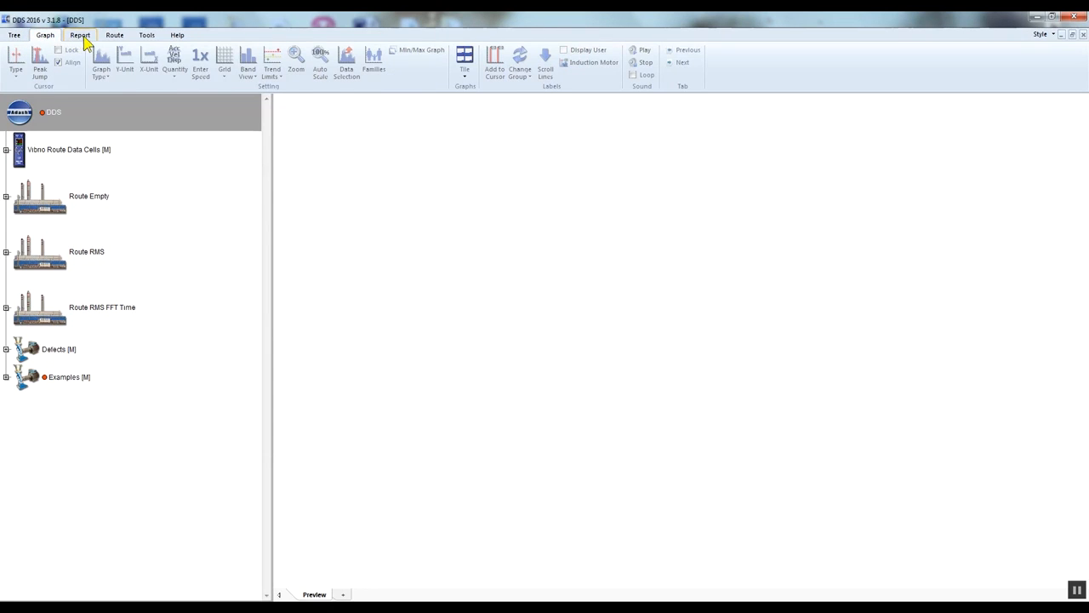
{"action": "left_click", "coordinate": [82, 37]}
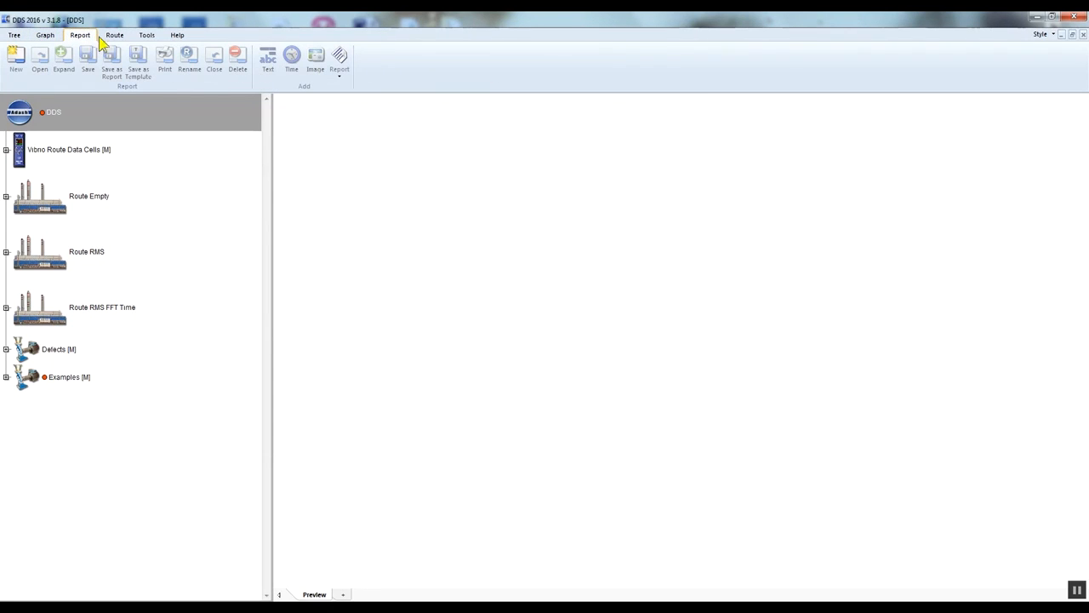
Open the global settings and review the languages offered for the application.
{"action": "left_click", "coordinate": [157, 40]}
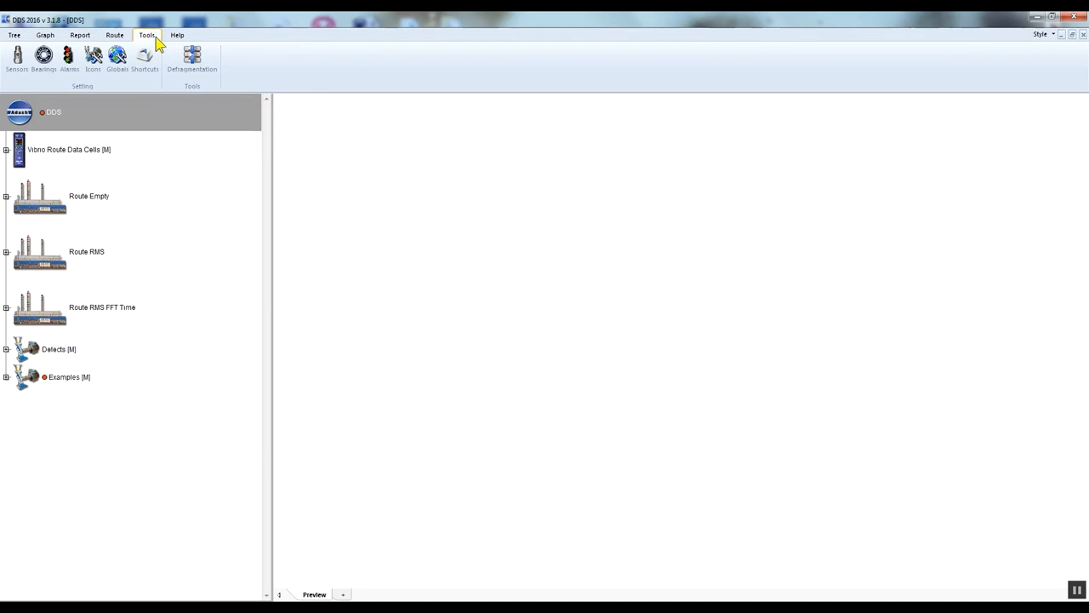
{"action": "left_click", "coordinate": [119, 66]}
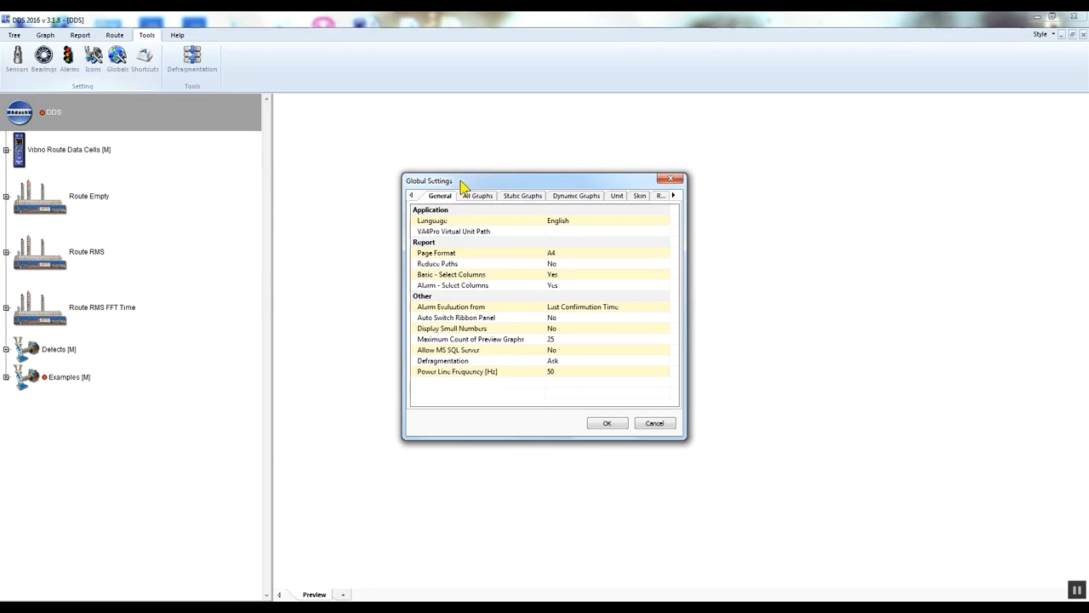
{"action": "left_click", "coordinate": [602, 226]}
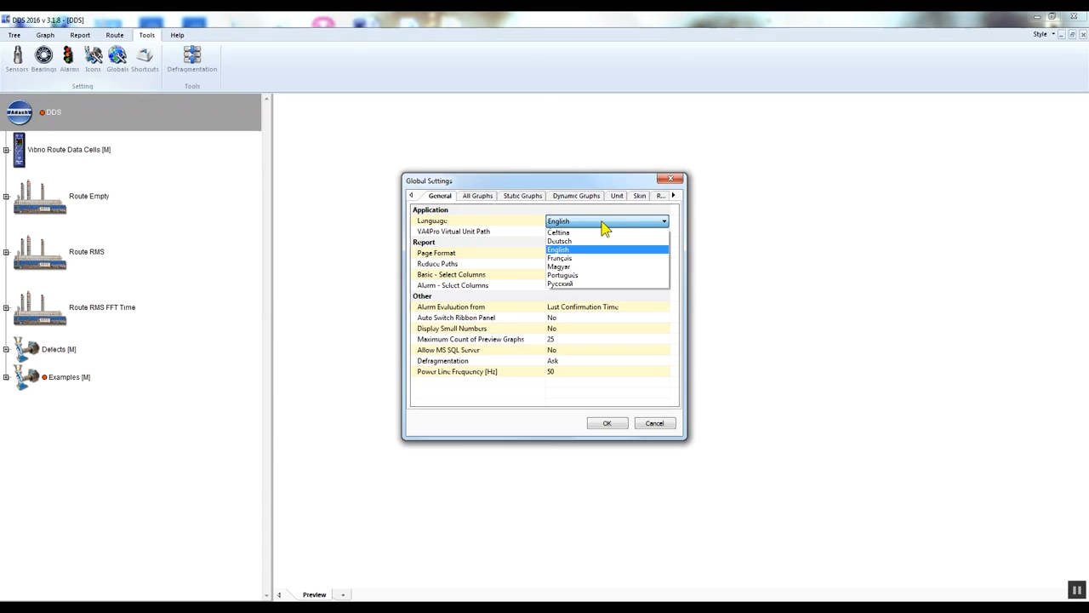
{"action": "left_click", "coordinate": [601, 225]}
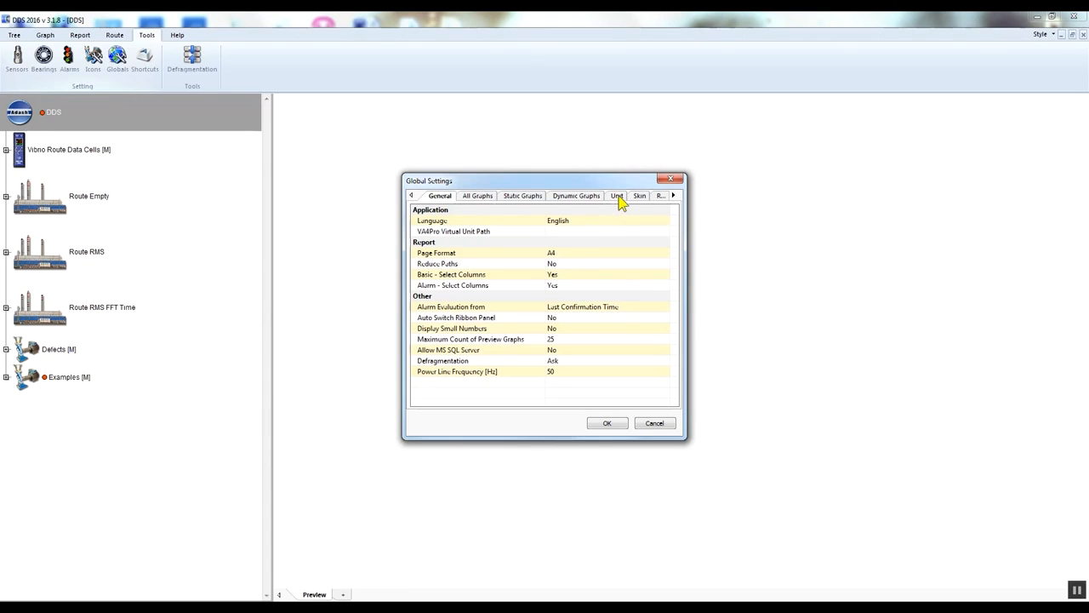
Review the unit system options in the global settings, keep Metric, and confirm the settings.
{"action": "left_click", "coordinate": [618, 198]}
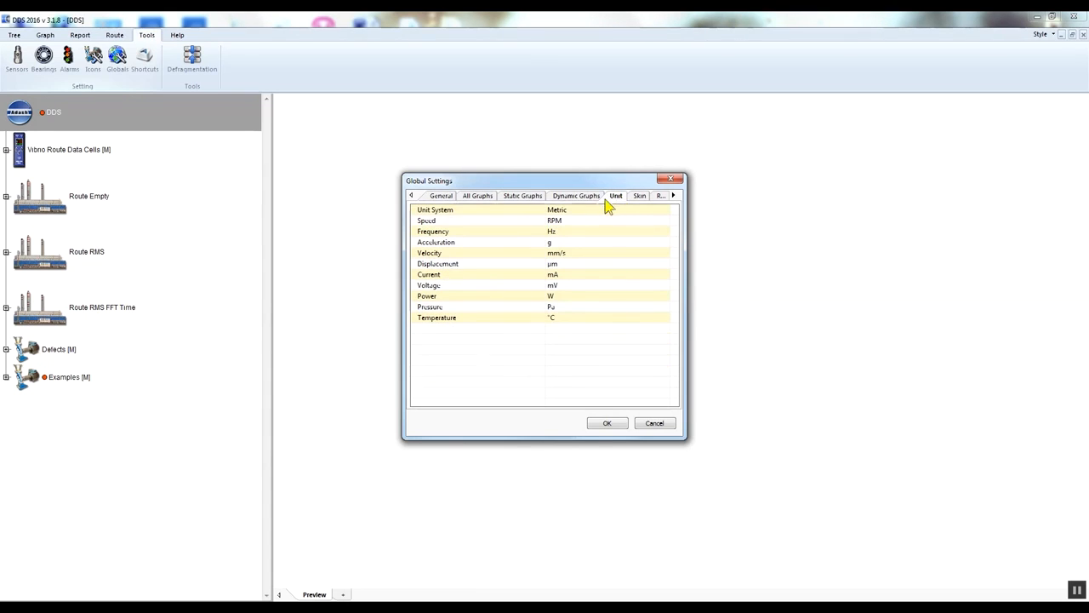
{"action": "left_click", "coordinate": [595, 212]}
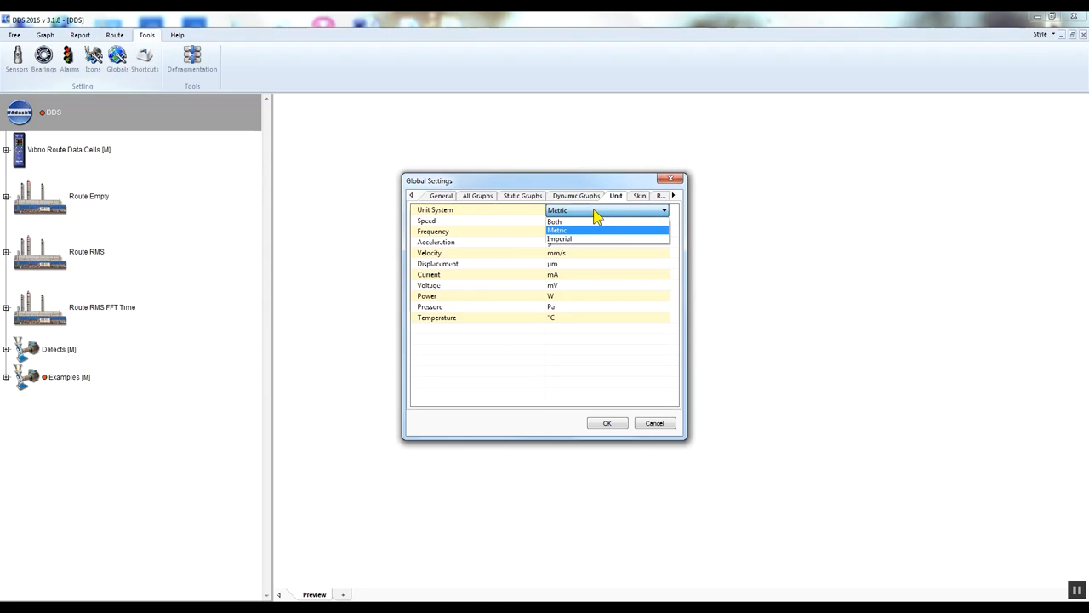
{"action": "left_click", "coordinate": [596, 216]}
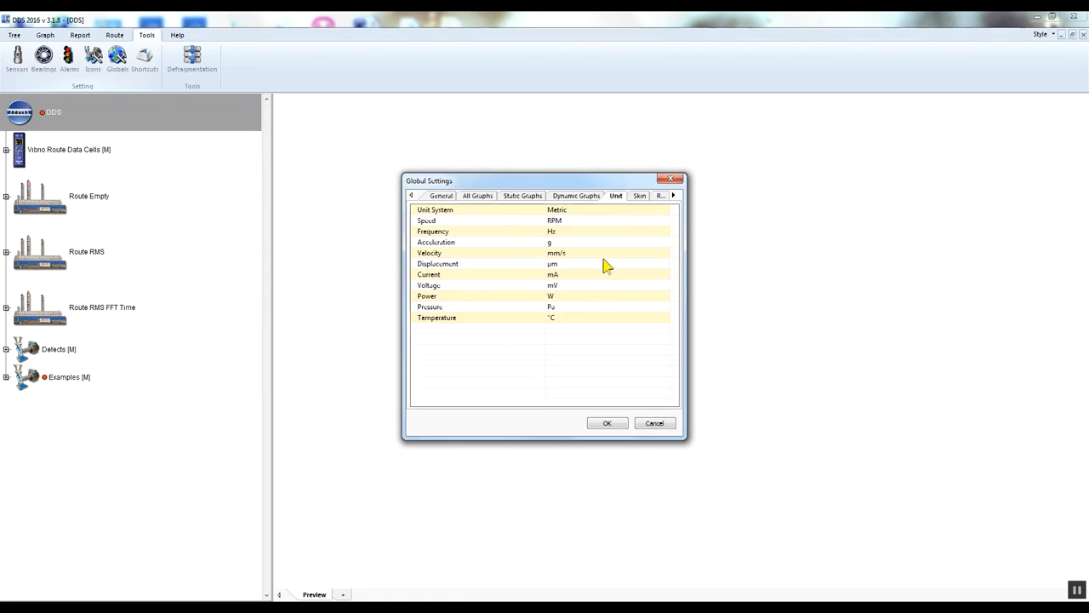
{"action": "left_click", "coordinate": [619, 423]}
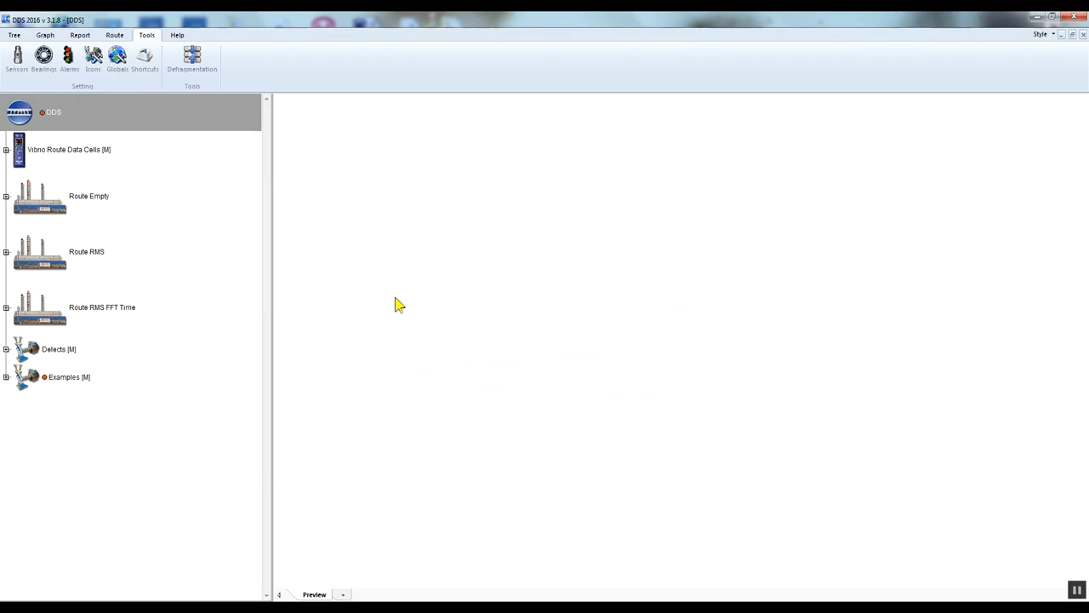
Review the definition of the AC150 sensor in the sensor settings, then close them.
{"action": "left_click", "coordinate": [19, 68]}
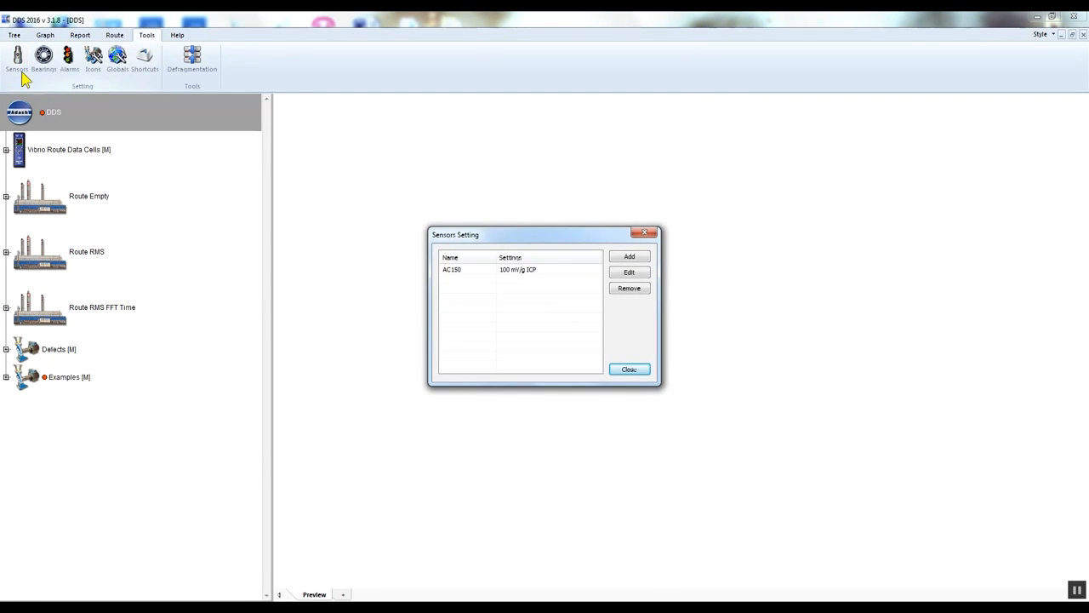
{"action": "double_click", "coordinate": [527, 270]}
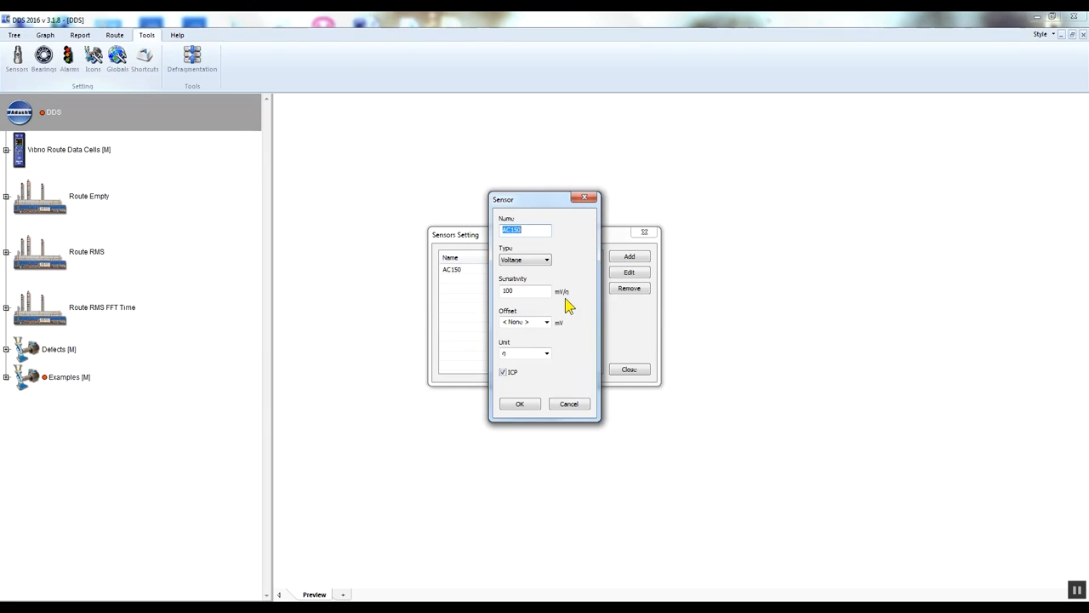
{"action": "left_click", "coordinate": [526, 404]}
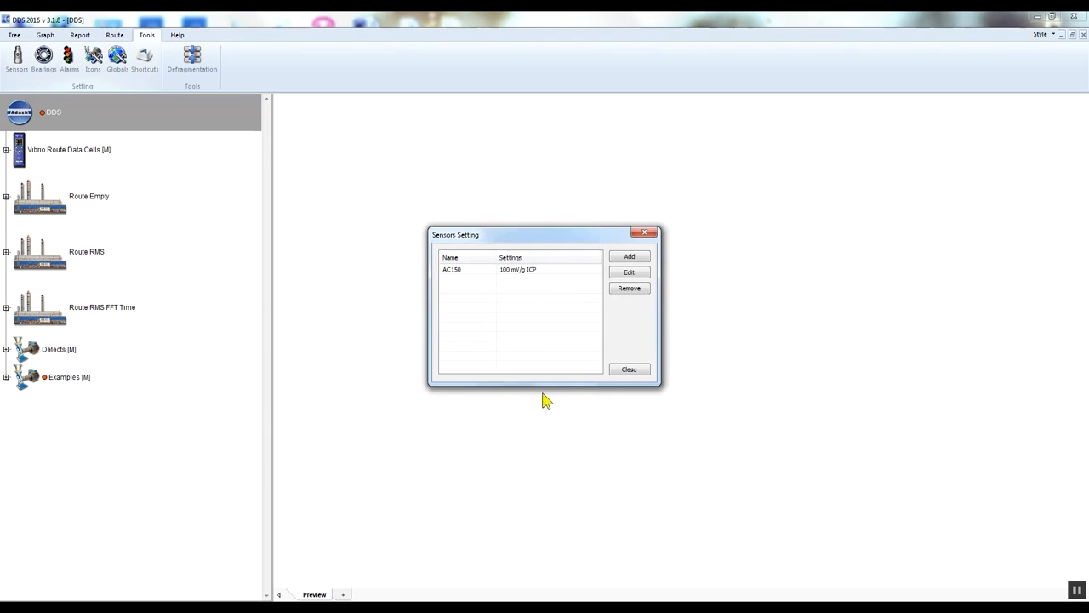
{"action": "left_click", "coordinate": [620, 370]}
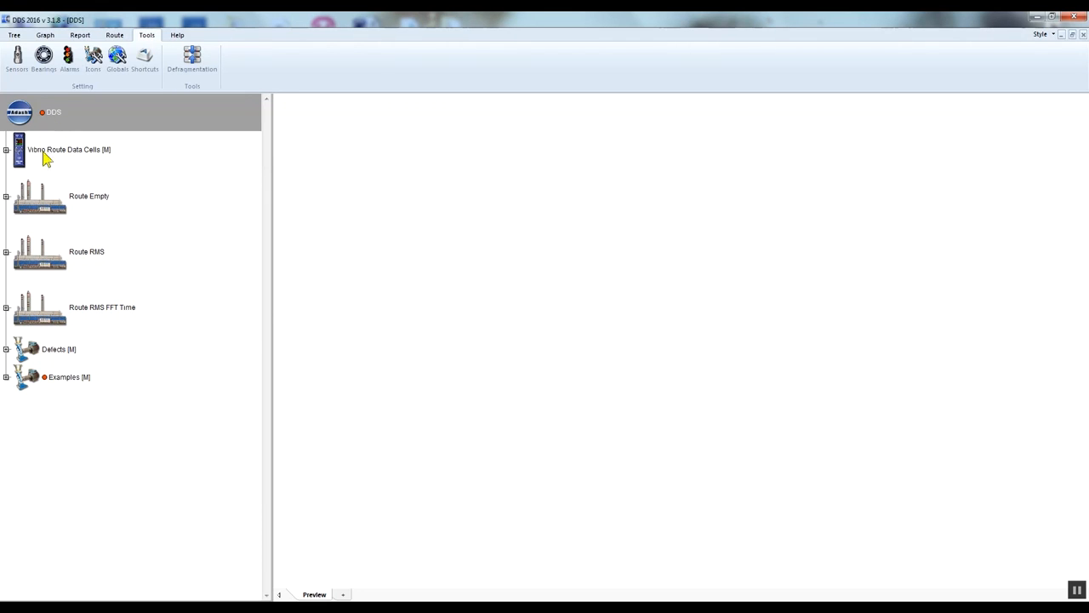
Expand the Route RMS tree through Unit1 and Pump1 to the data cells of measurement point L1.
{"action": "left_click", "coordinate": [47, 196]}
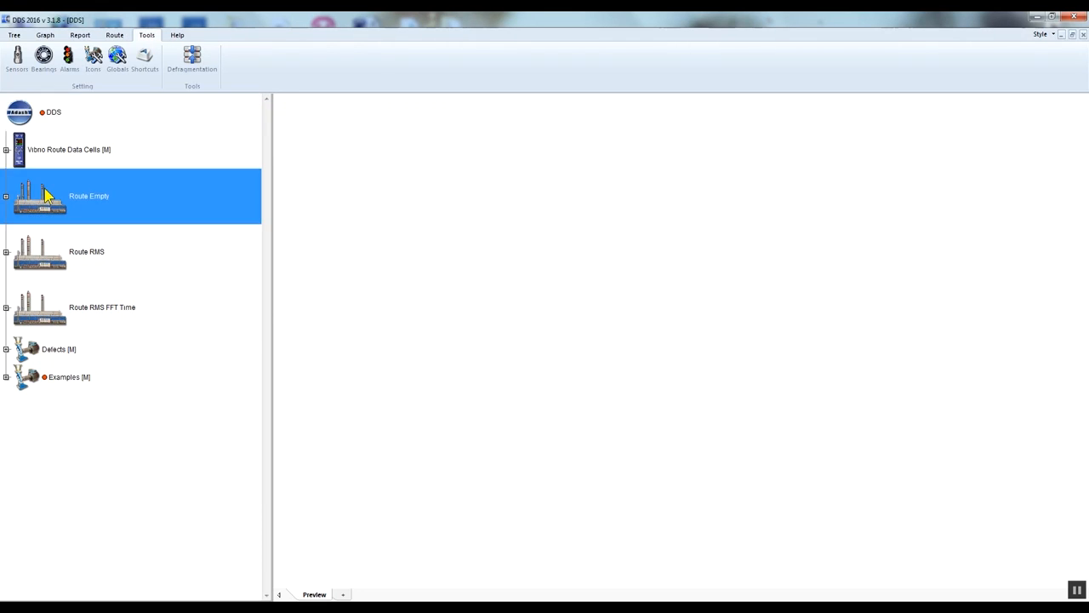
{"action": "left_click", "coordinate": [48, 263]}
{"action": "left_click", "coordinate": [6, 253]}
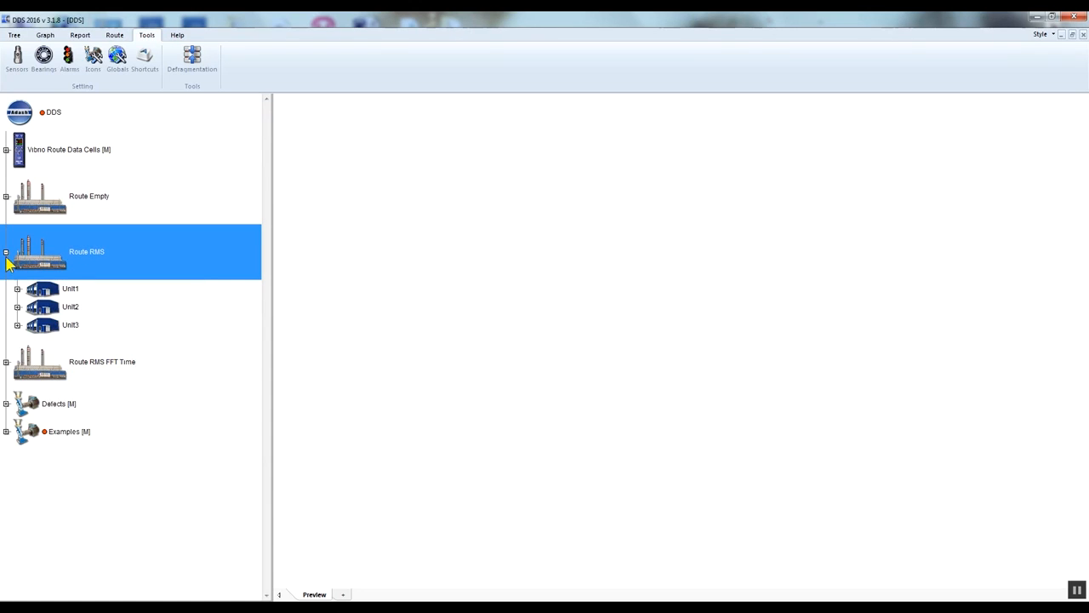
{"action": "left_click", "coordinate": [17, 288]}
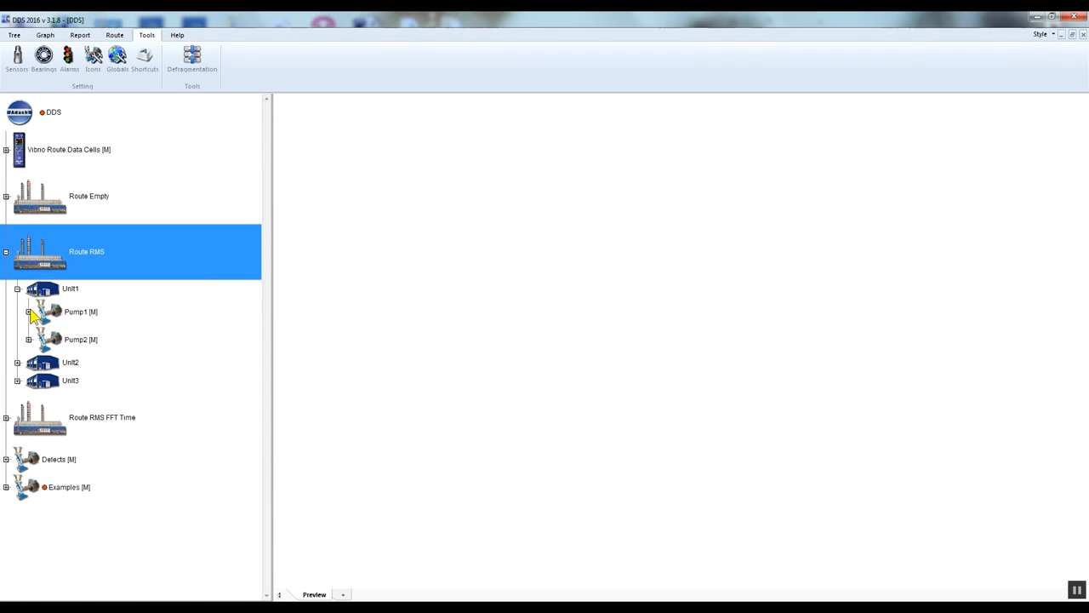
{"action": "left_click", "coordinate": [28, 312]}
{"action": "left_click", "coordinate": [40, 335]}
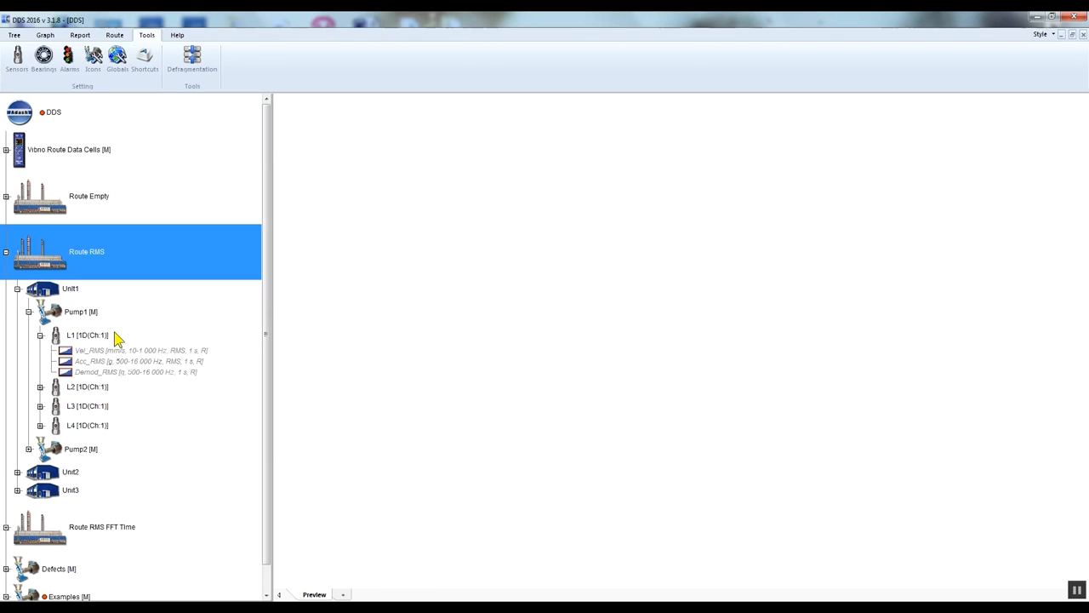
Select the Vel_RMS, Acc_RMS and Demod_RMS data cells of point L1 together.
{"action": "left_click", "coordinate": [117, 337], "text": "shift"}
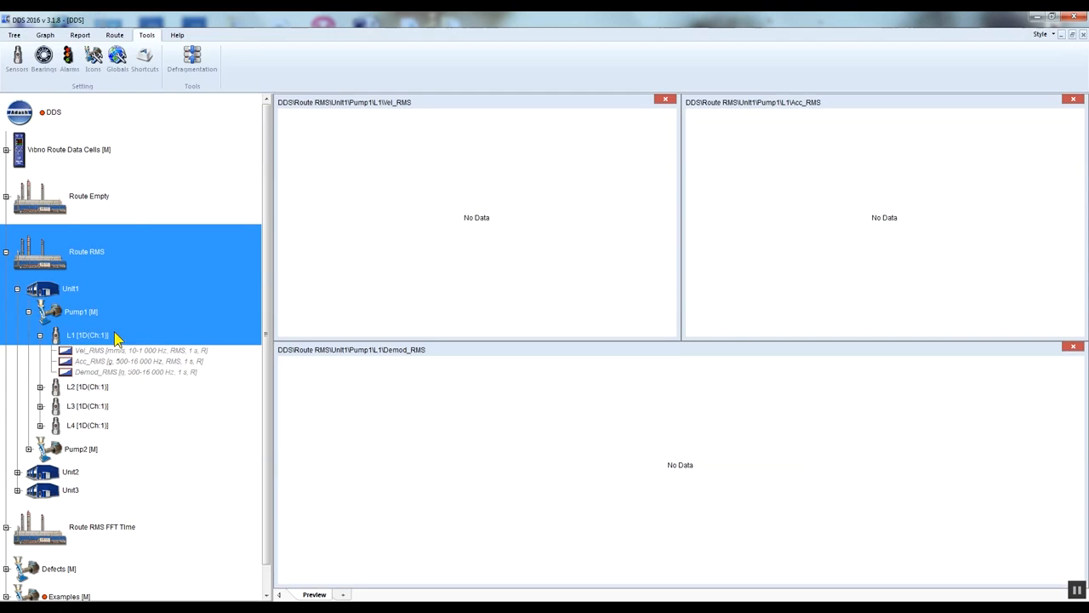
{"action": "left_click", "coordinate": [158, 353]}
{"action": "left_click", "coordinate": [163, 372], "text": "shift"}
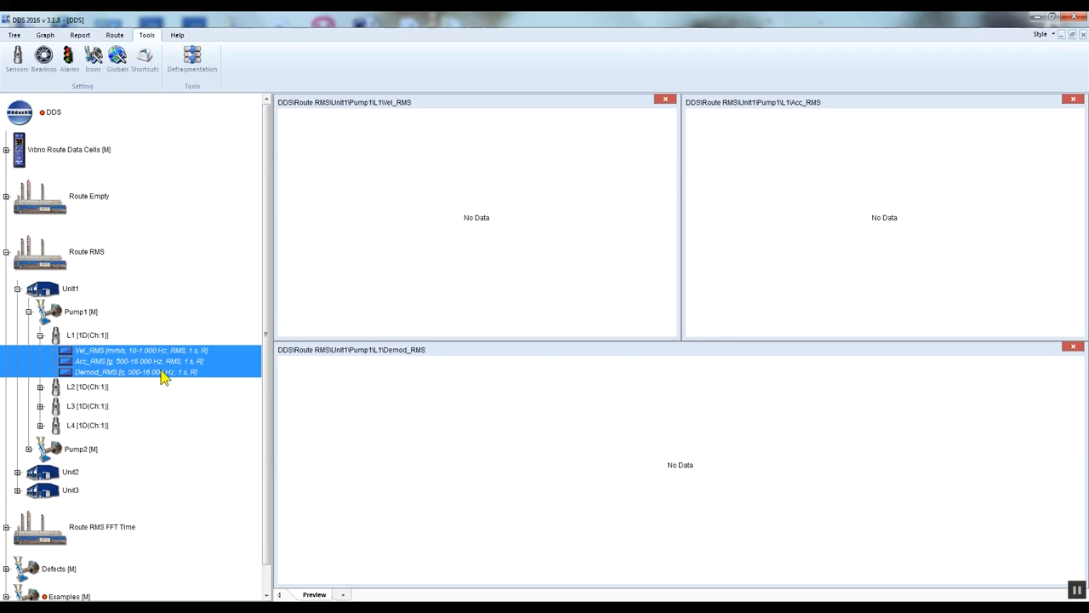
Step through the hierarchy levels Route RMS, Pump1 and L1, and preview the Vel_RMS and Acc_RMS cells individually.
{"action": "left_click", "coordinate": [79, 269]}
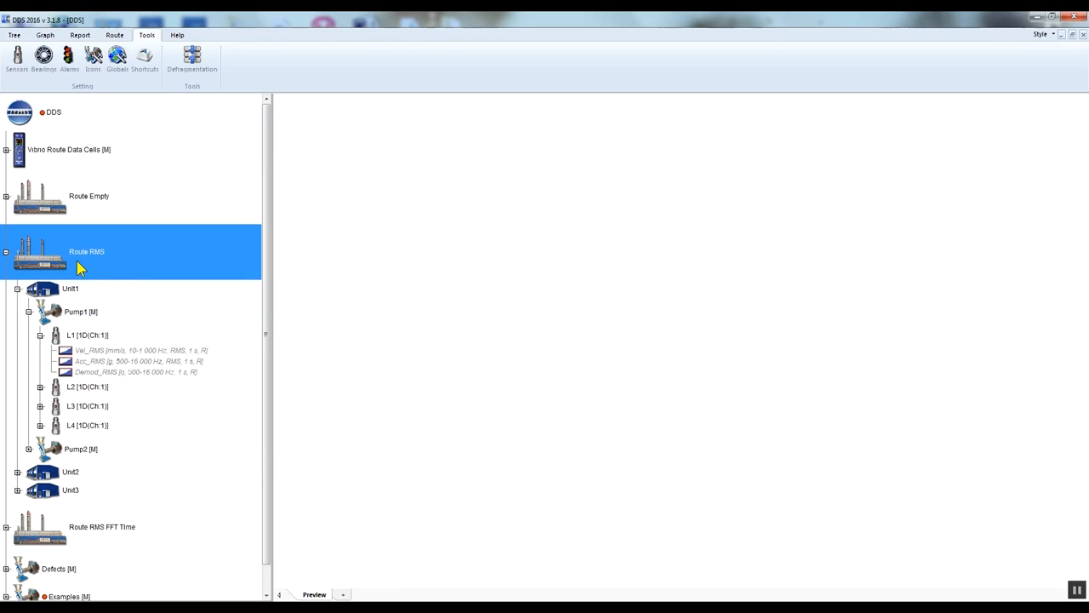
{"action": "left_click", "coordinate": [96, 316]}
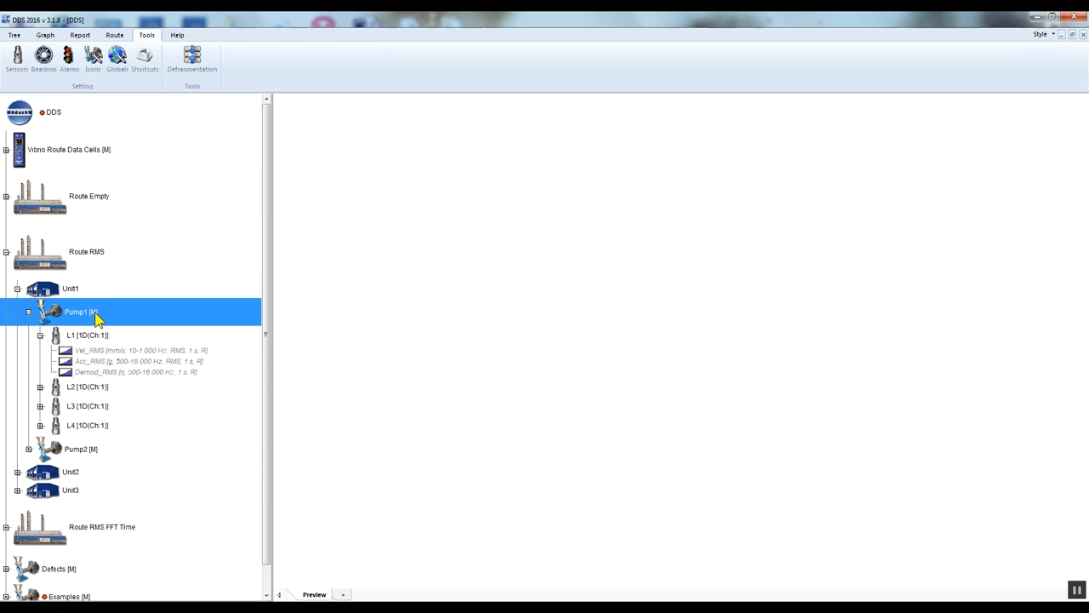
{"action": "left_click", "coordinate": [99, 339]}
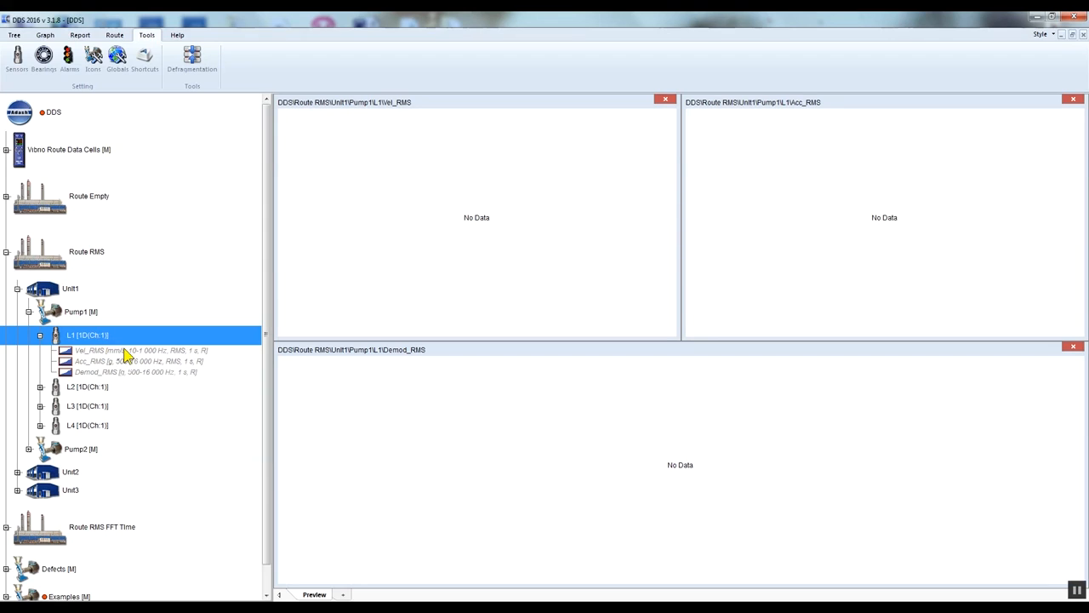
{"action": "left_click", "coordinate": [125, 352]}
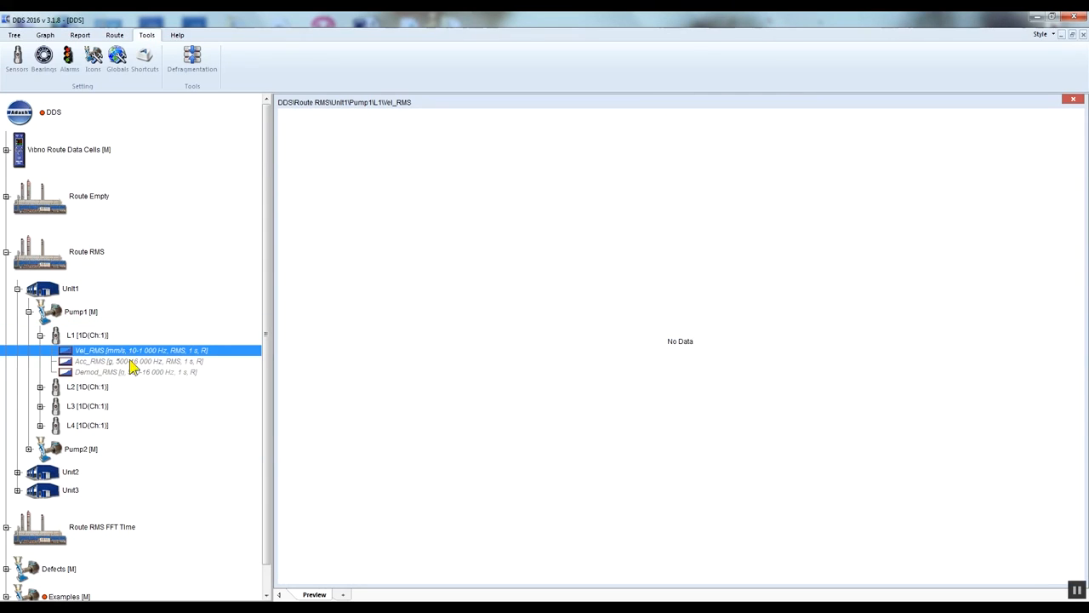
{"action": "left_click", "coordinate": [130, 361]}
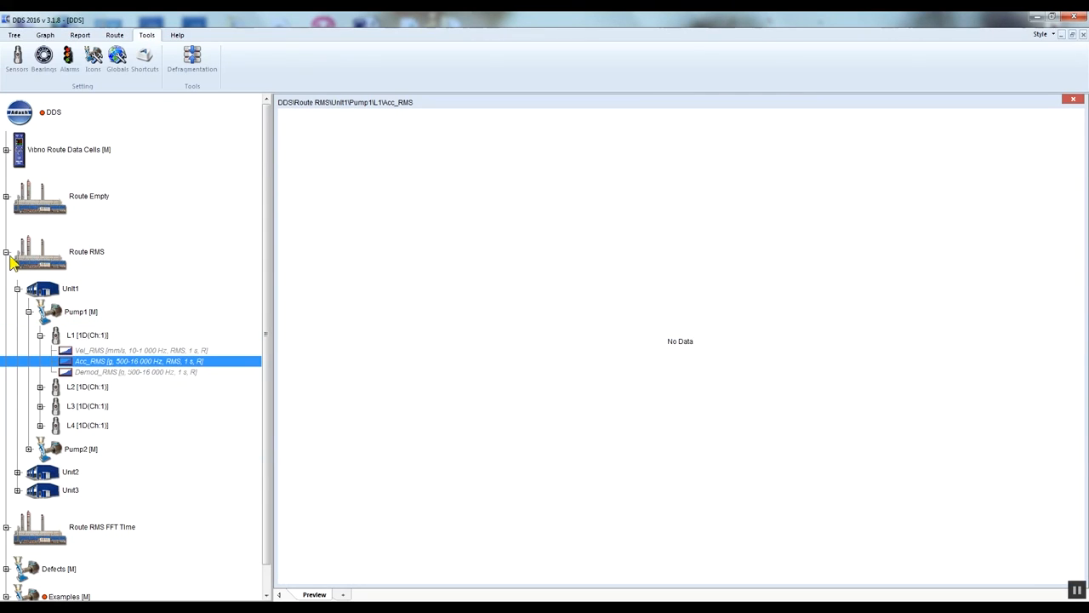
Collapse Route RMS, expand the Spectrum point under Examples, and view its Ampl_Trend and waterfall graphs.
{"action": "left_click", "coordinate": [6, 252]}
{"action": "left_click", "coordinate": [6, 377]}
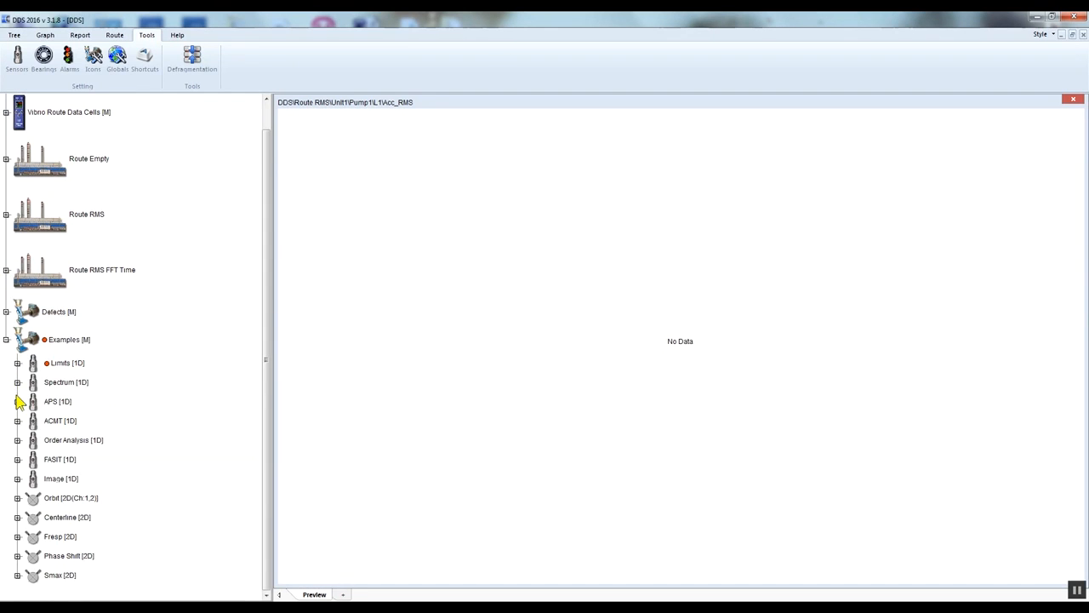
{"action": "left_click", "coordinate": [19, 388]}
{"action": "left_click", "coordinate": [18, 384]}
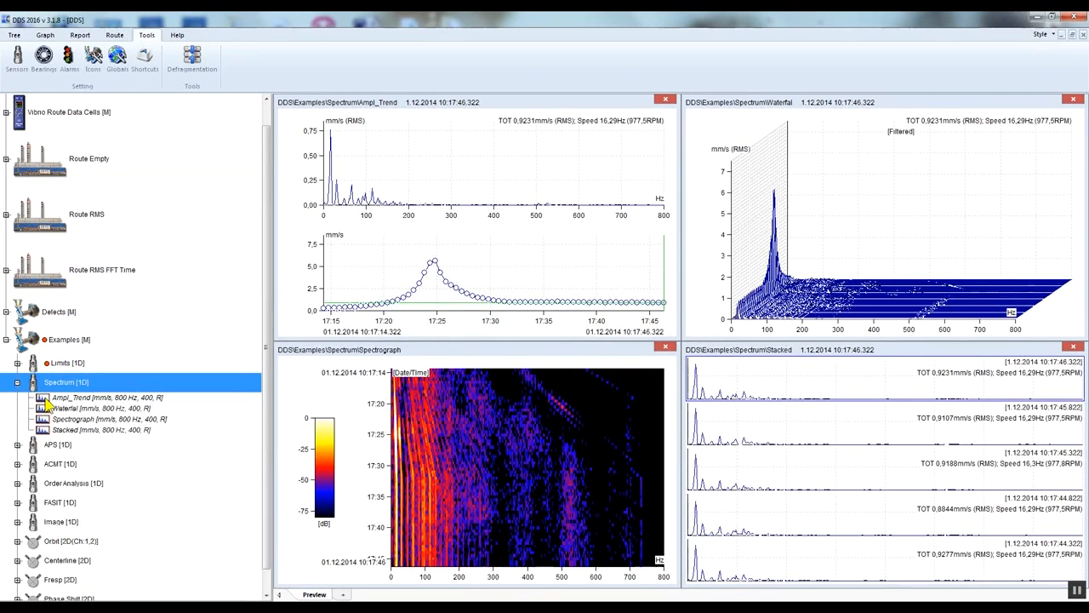
{"action": "left_click", "coordinate": [63, 399]}
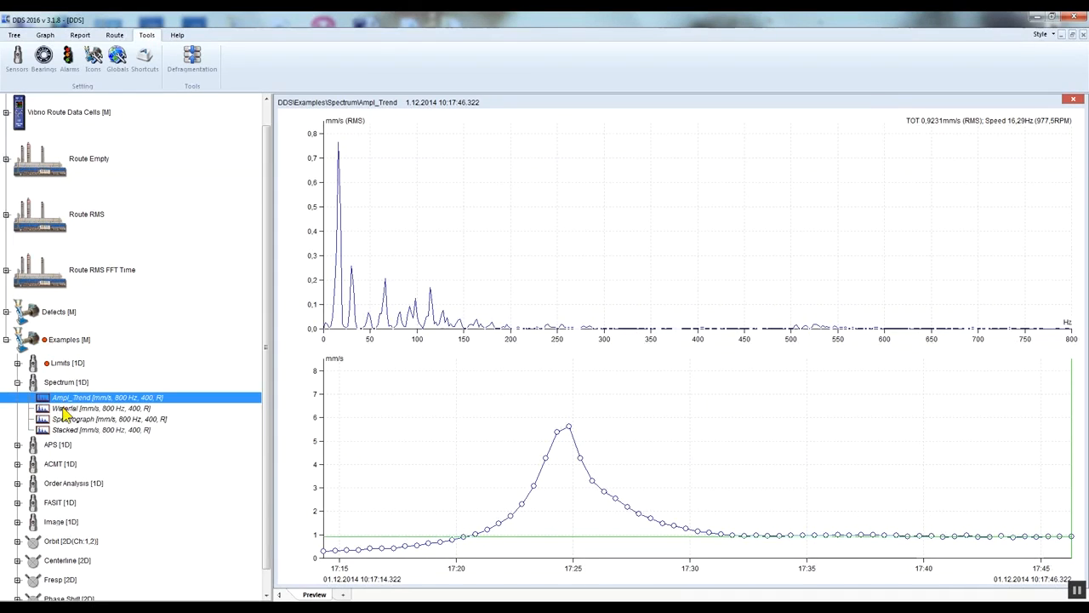
{"action": "left_click", "coordinate": [65, 410]}
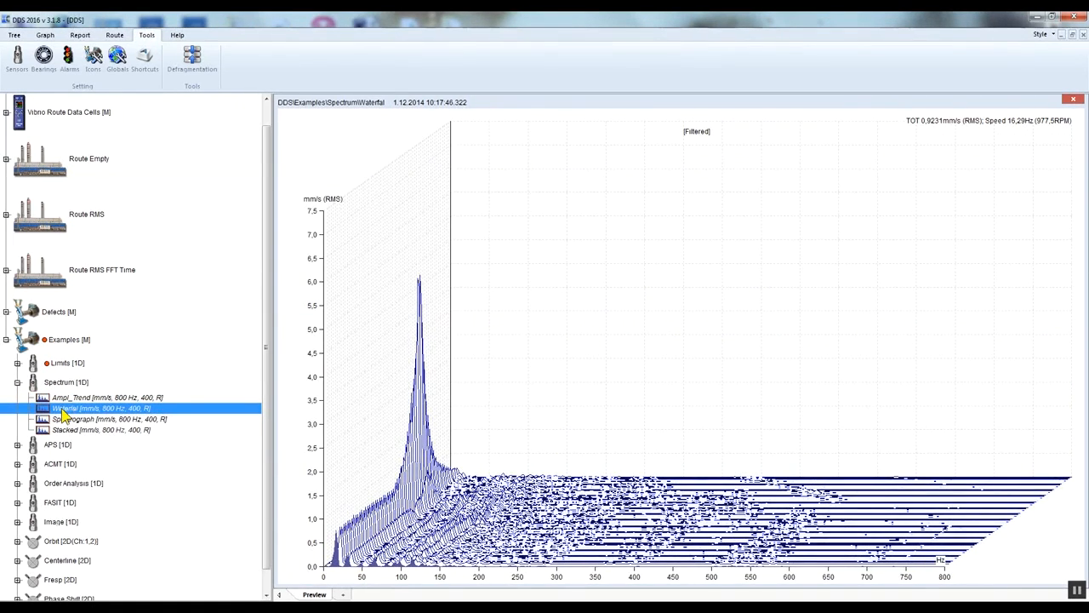
Collapse Examples and expand Route RMS through Unit1 and Pump1 to show the data cells of L1 again.
{"action": "left_click", "coordinate": [6, 340]}
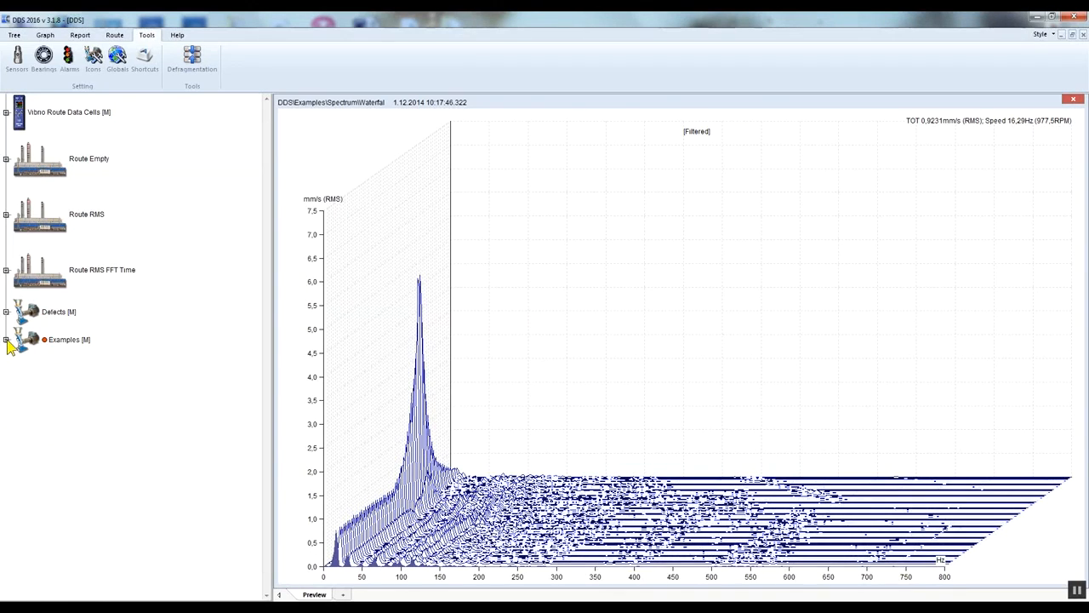
{"action": "scroll", "coordinate": [14, 343], "scroll_direction": "up", "scroll_amount": 1}
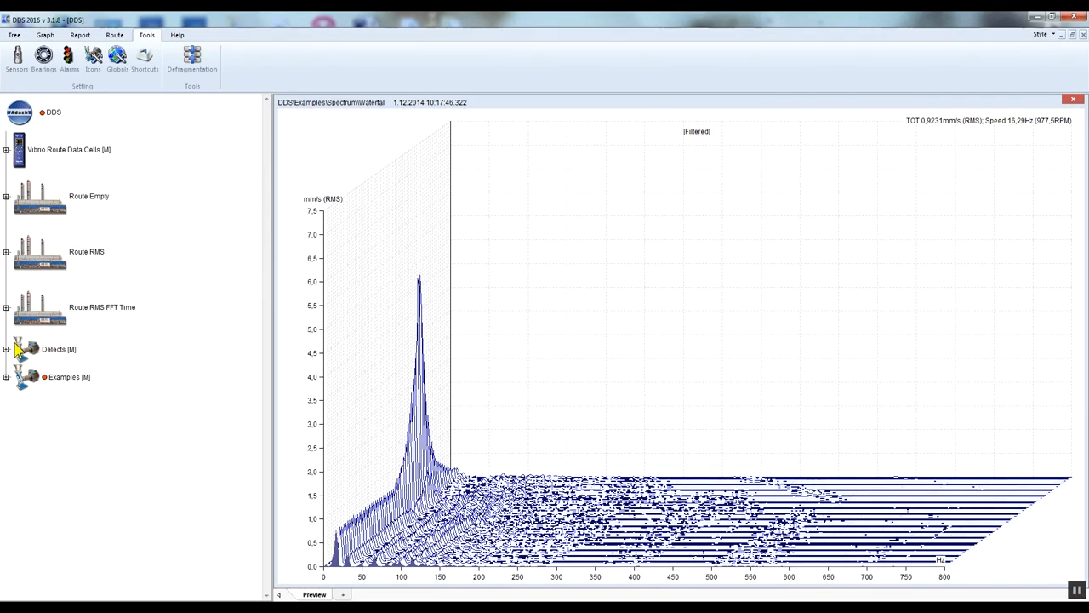
{"action": "left_click", "coordinate": [6, 252]}
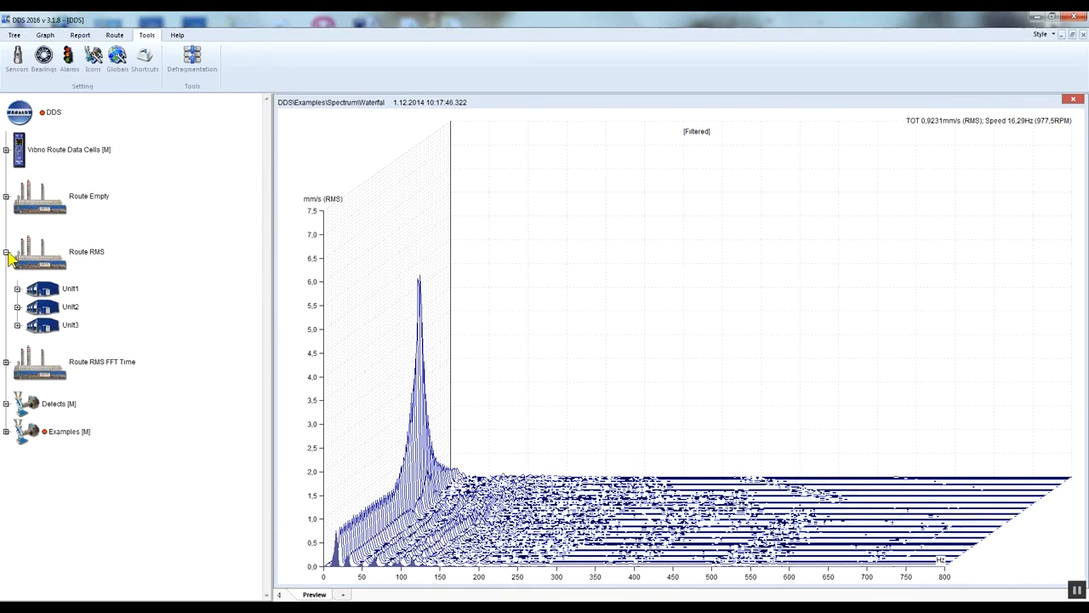
{"action": "left_click", "coordinate": [17, 289]}
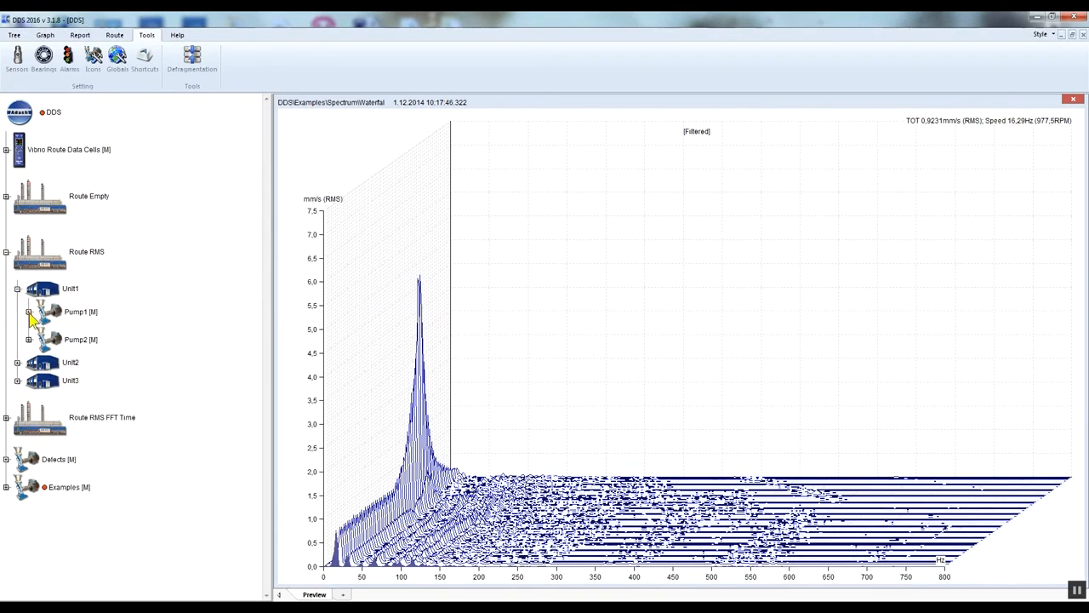
{"action": "left_click", "coordinate": [28, 312]}
{"action": "left_click", "coordinate": [40, 335]}
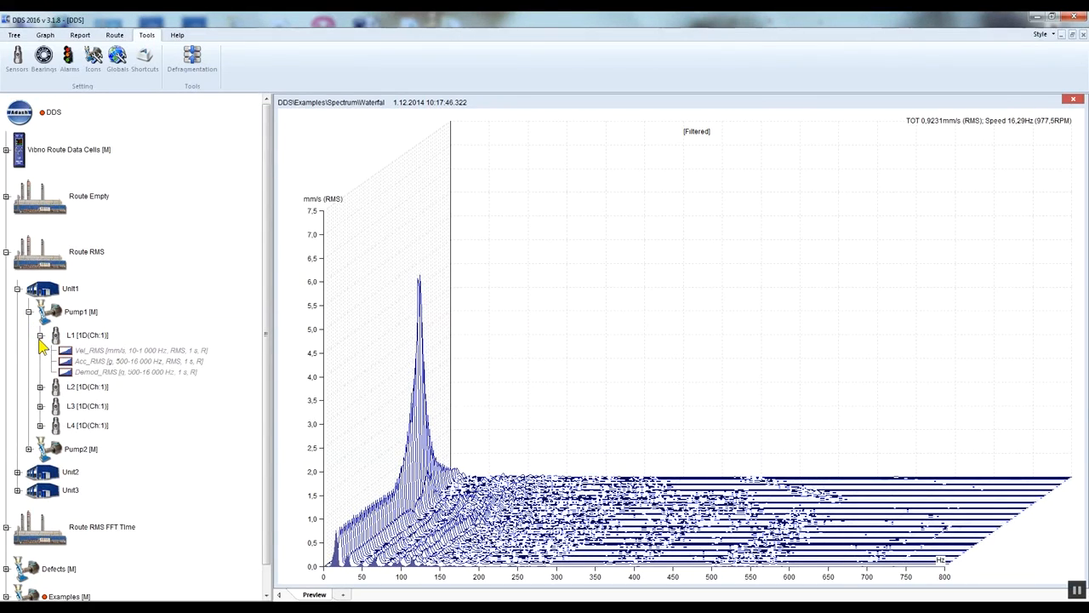
Delete Route Empty, Route RMS, Route RMS FFT Time, Defects and Examples from the tree together.
{"action": "left_click", "coordinate": [6, 252]}
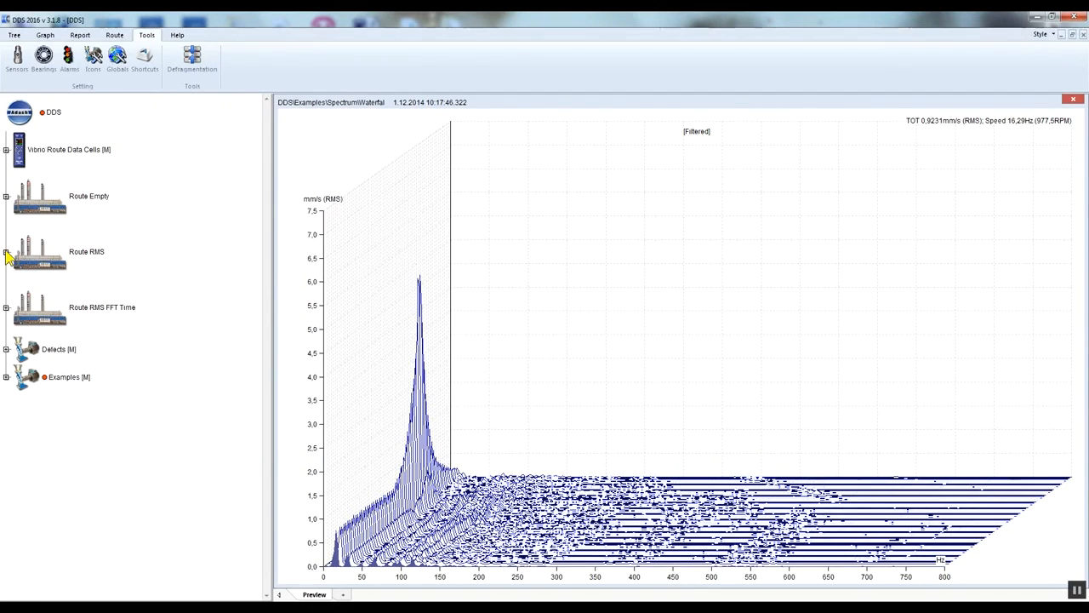
{"action": "left_click", "coordinate": [48, 216]}
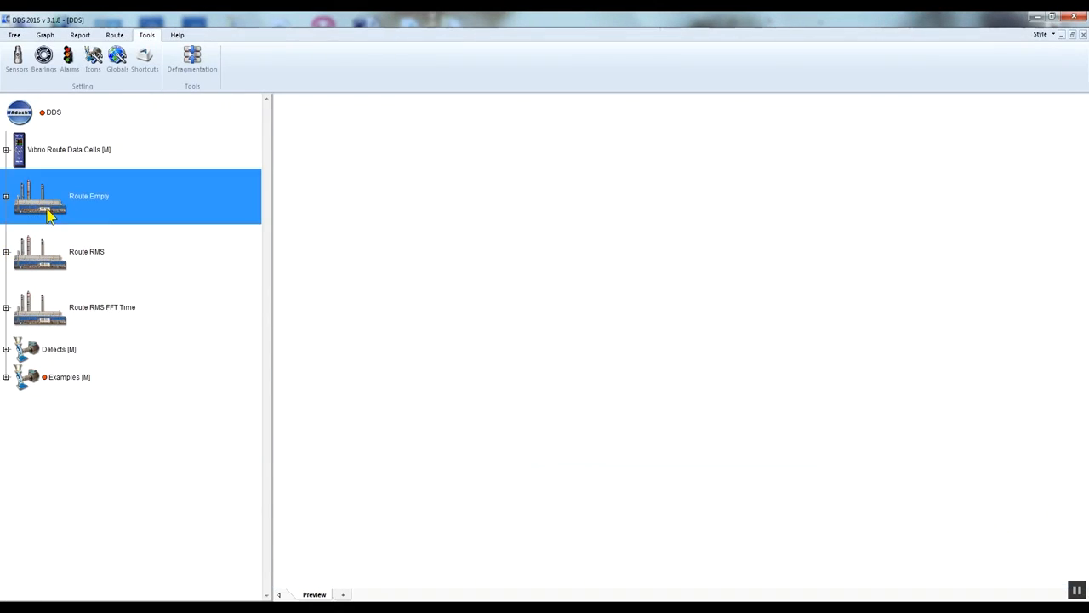
{"action": "left_click", "coordinate": [53, 381], "text": "shift"}
{"action": "right_click", "coordinate": [54, 380]}
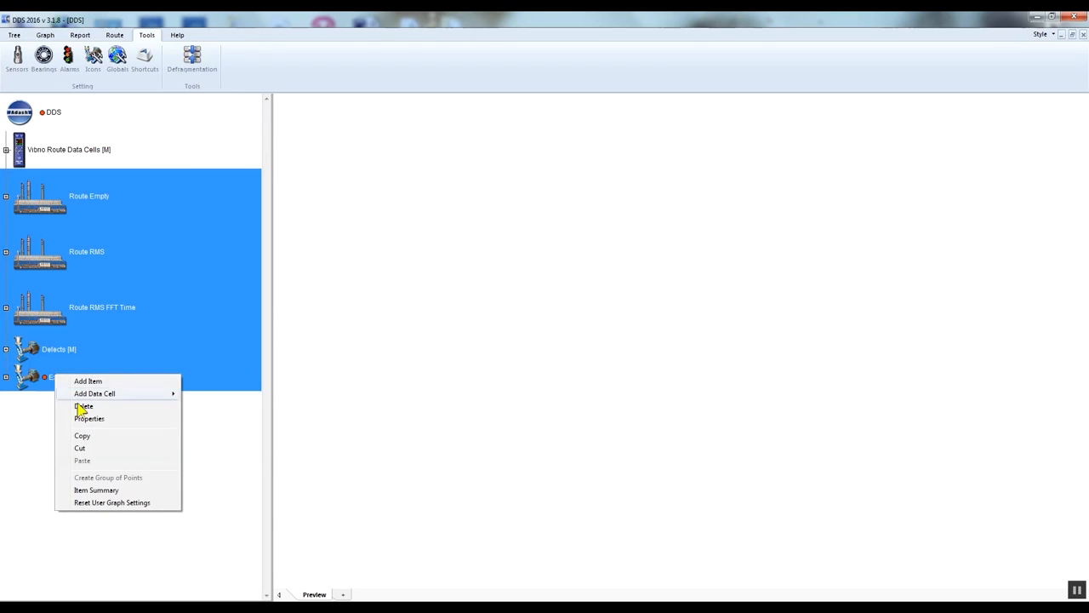
{"action": "left_click", "coordinate": [84, 406]}
{"action": "left_click", "coordinate": [557, 353]}
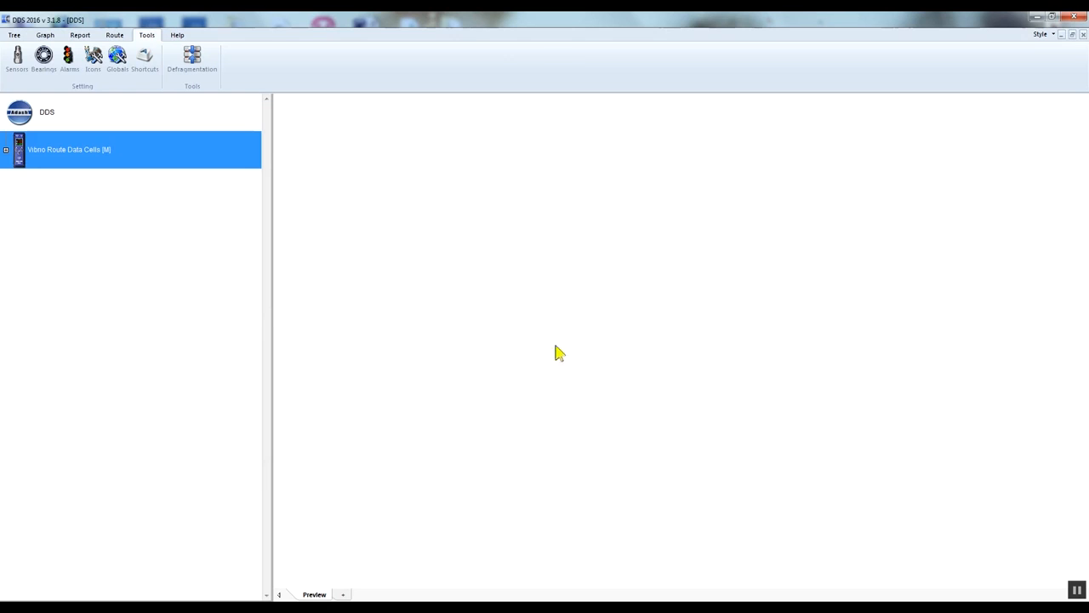
Rename the root item of the tree as My company.
{"action": "right_click", "coordinate": [31, 121]}
{"action": "left_click", "coordinate": [61, 161]}
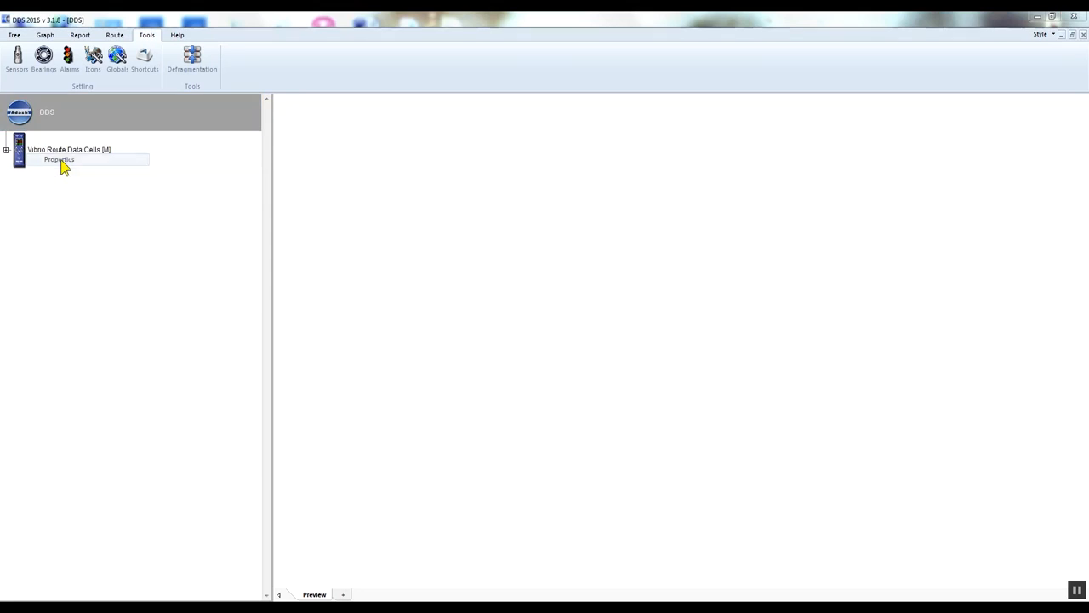
{"action": "type", "text": "My"}
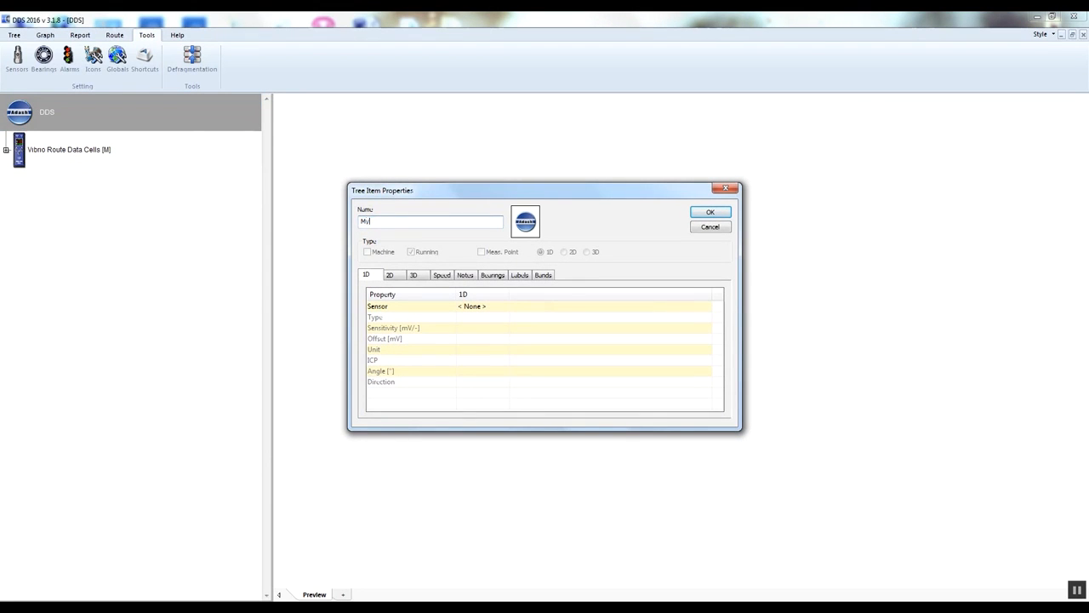
{"action": "type", "text": " dompany"}
{"action": "left_click", "coordinate": [707, 213]}
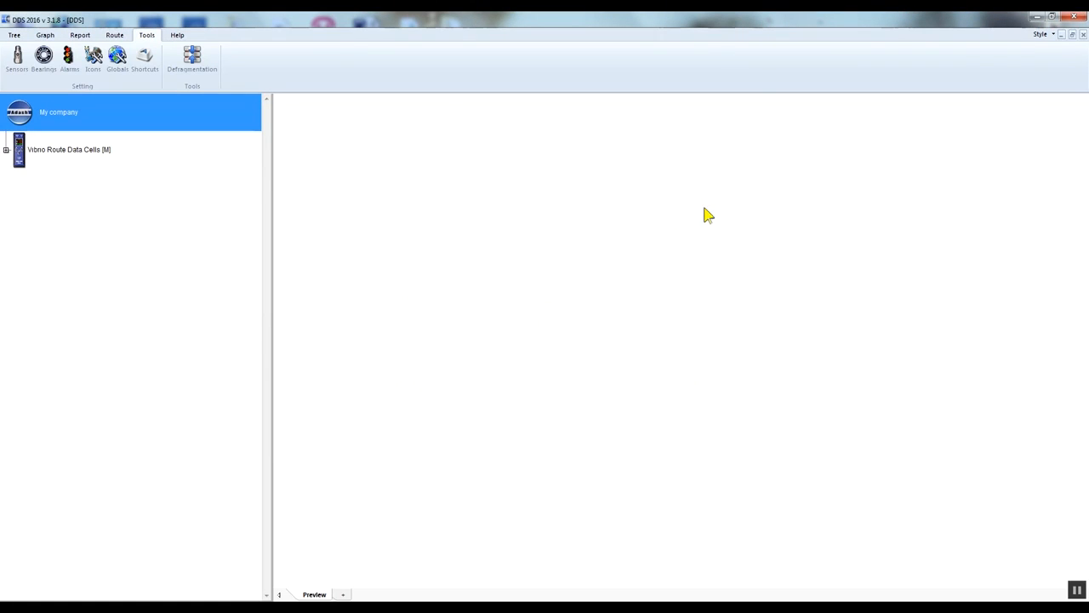
Start a new tree item under My company named My factory and give it the Plant03_96_S icon.
{"action": "left_click", "coordinate": [14, 35]}
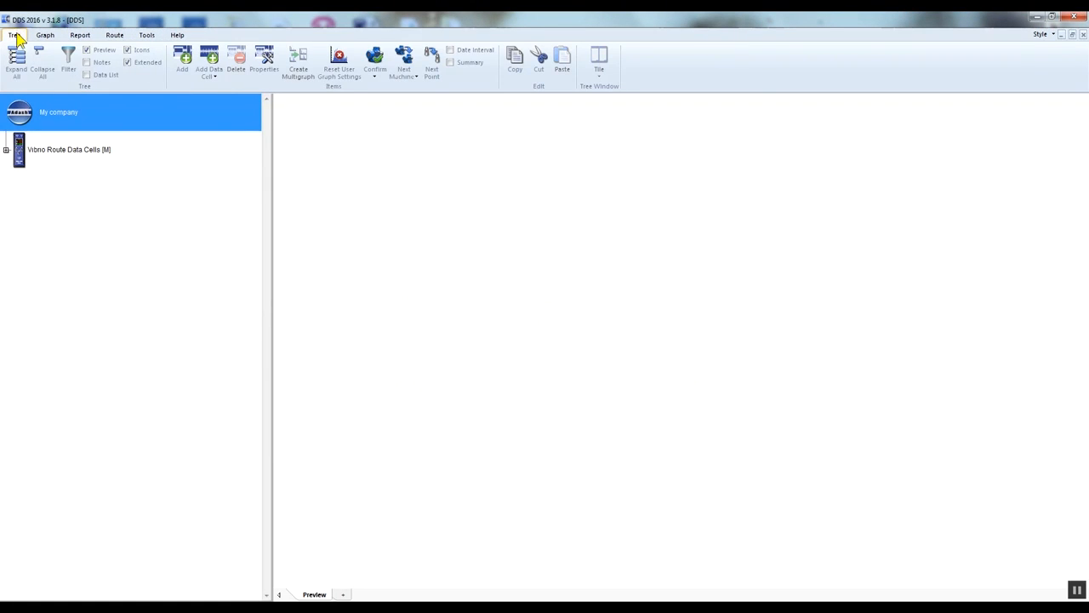
{"action": "left_click", "coordinate": [186, 71]}
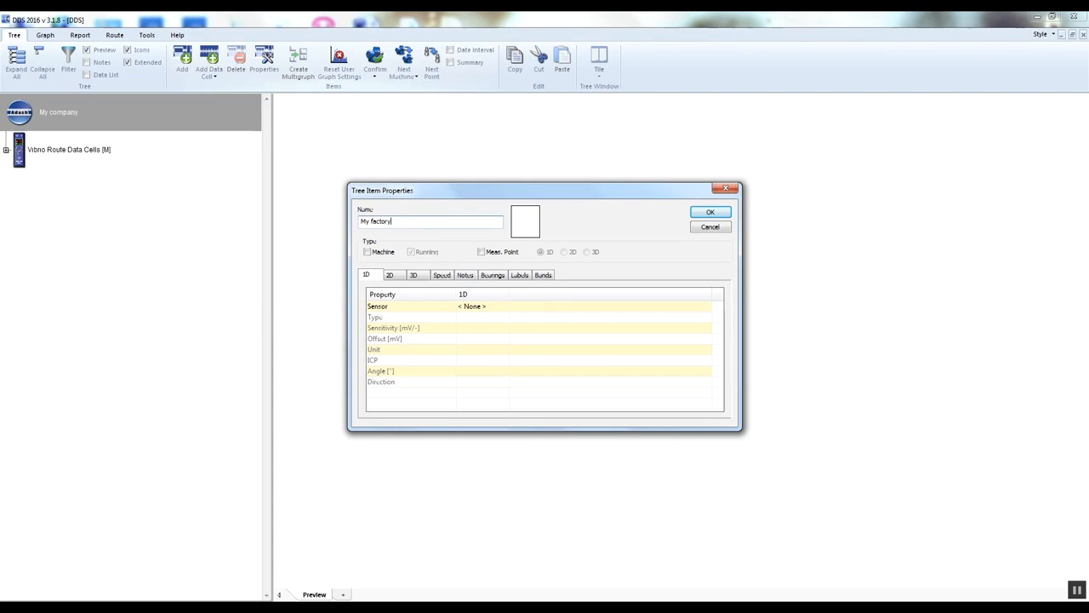
{"action": "left_click", "coordinate": [522, 227]}
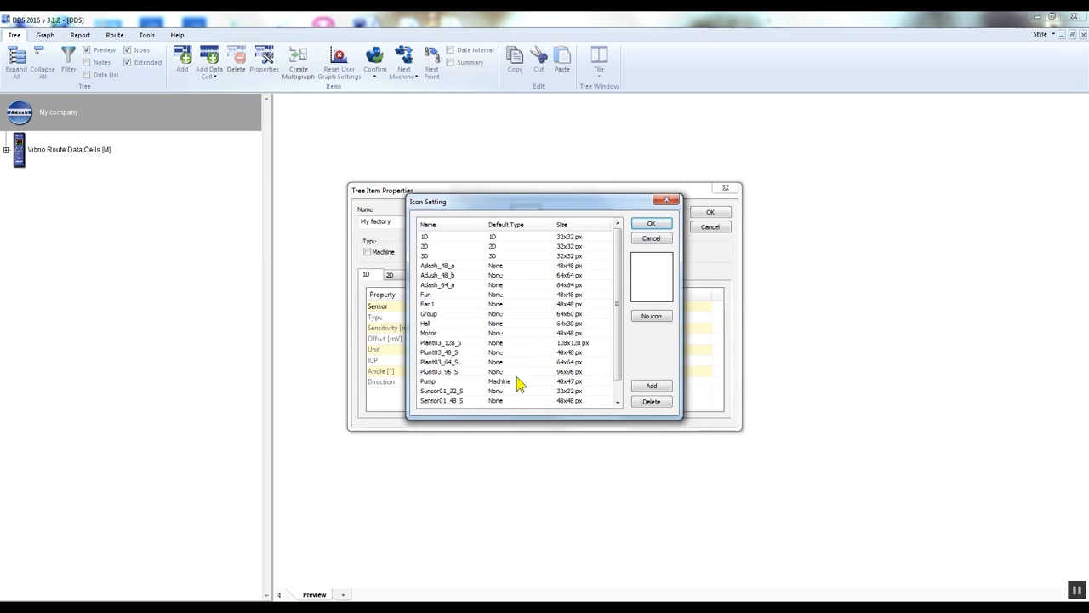
{"action": "left_click", "coordinate": [516, 373]}
{"action": "left_click", "coordinate": [649, 224]}
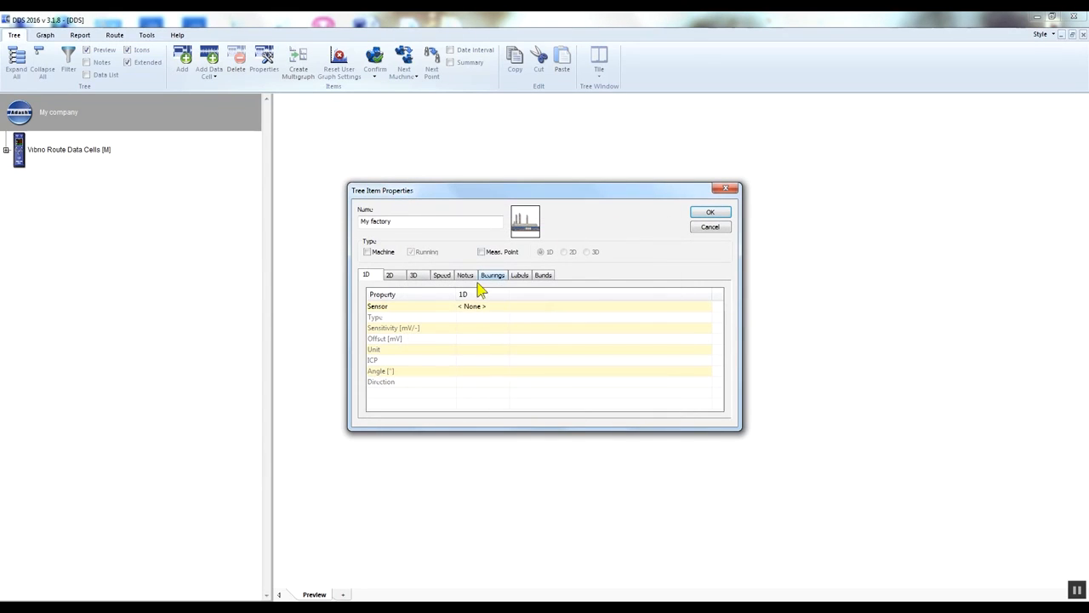
Assign the AC150 sensor to the My factory item and finish adding it to the tree.
{"action": "left_click", "coordinate": [477, 308]}
{"action": "left_click", "coordinate": [483, 308]}
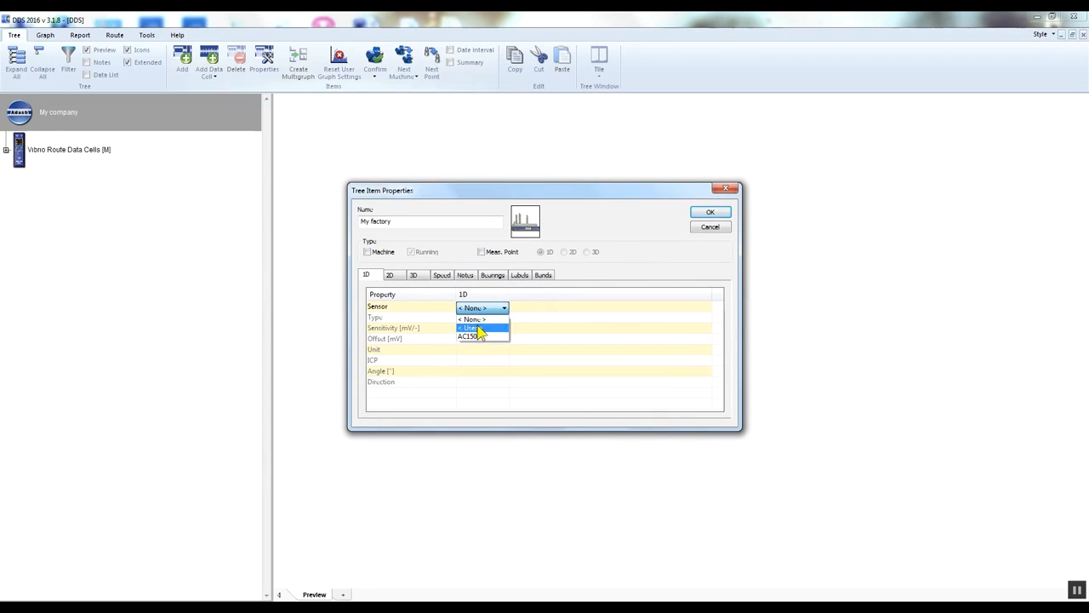
{"action": "left_click", "coordinate": [482, 337]}
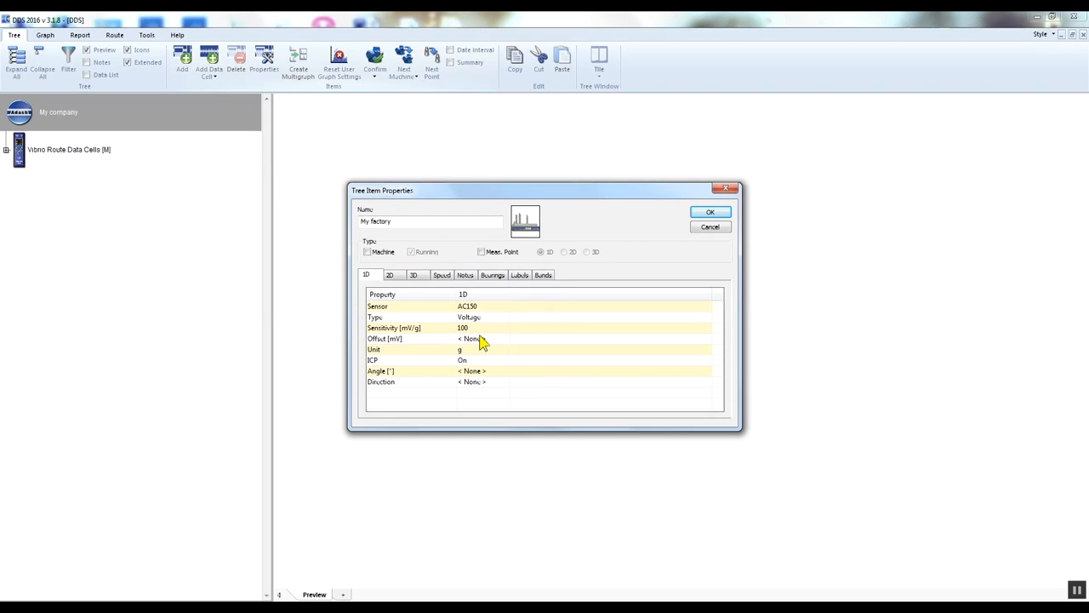
{"action": "left_click", "coordinate": [710, 212]}
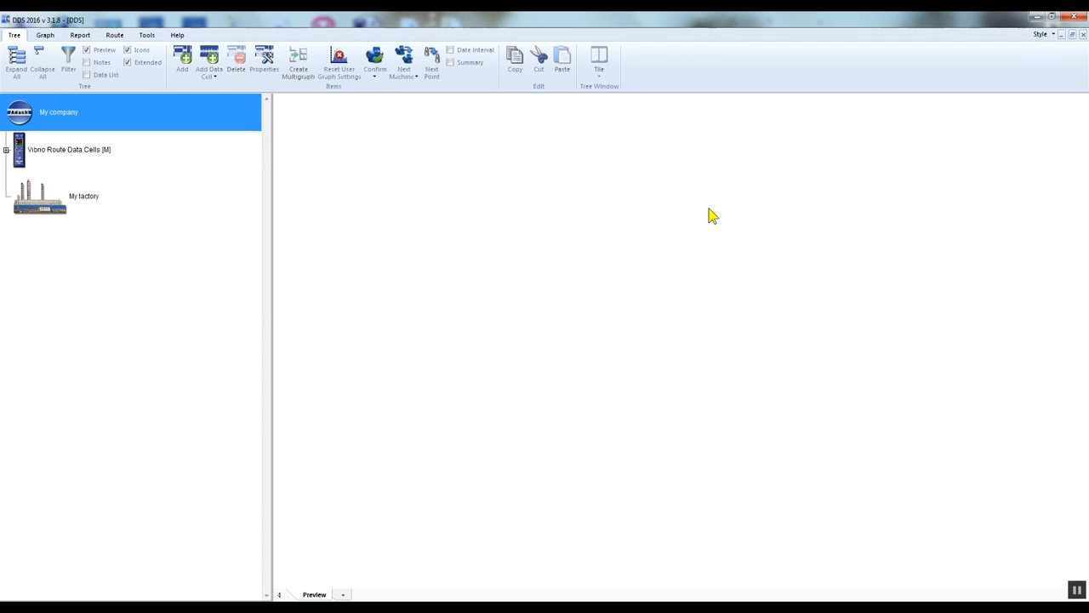
Add an item named Department with the Hall icon under My factory, keeping the inherited sensor.
{"action": "left_click", "coordinate": [83, 196]}
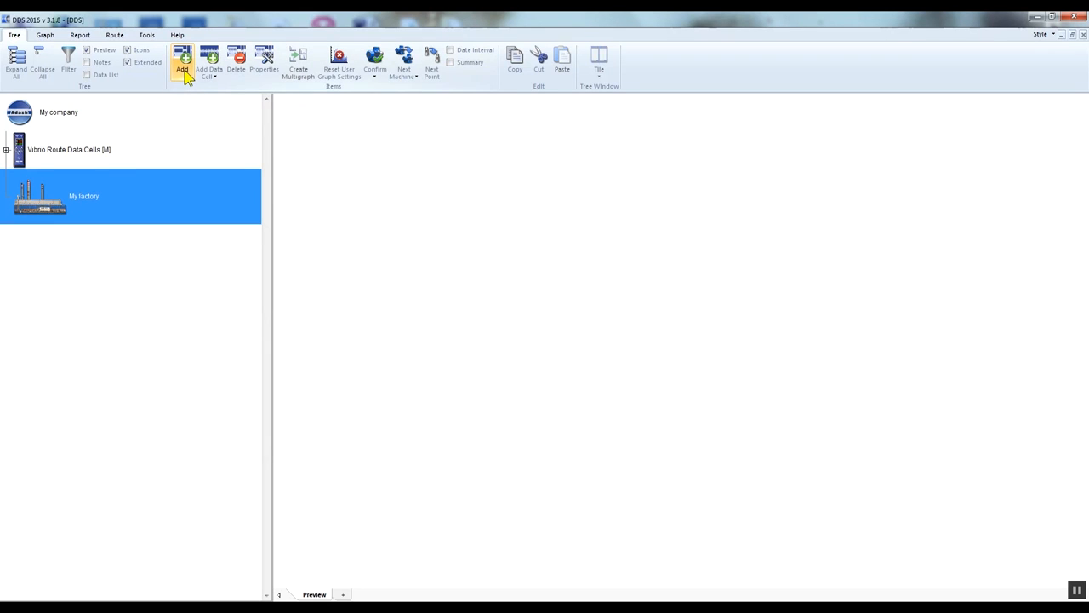
{"action": "right_click", "coordinate": [130, 208]}
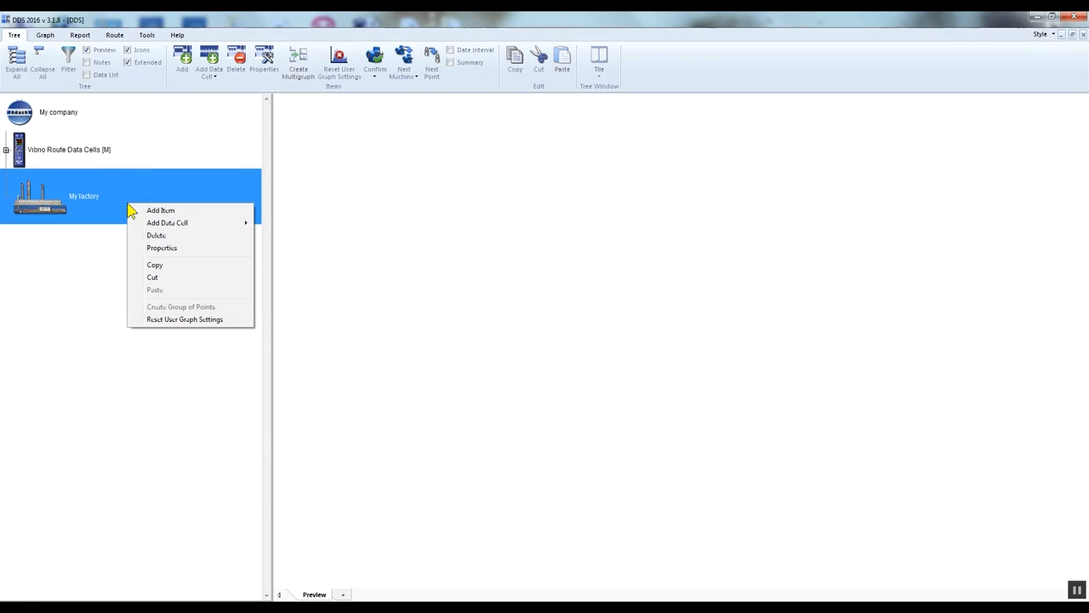
{"action": "left_click", "coordinate": [145, 212]}
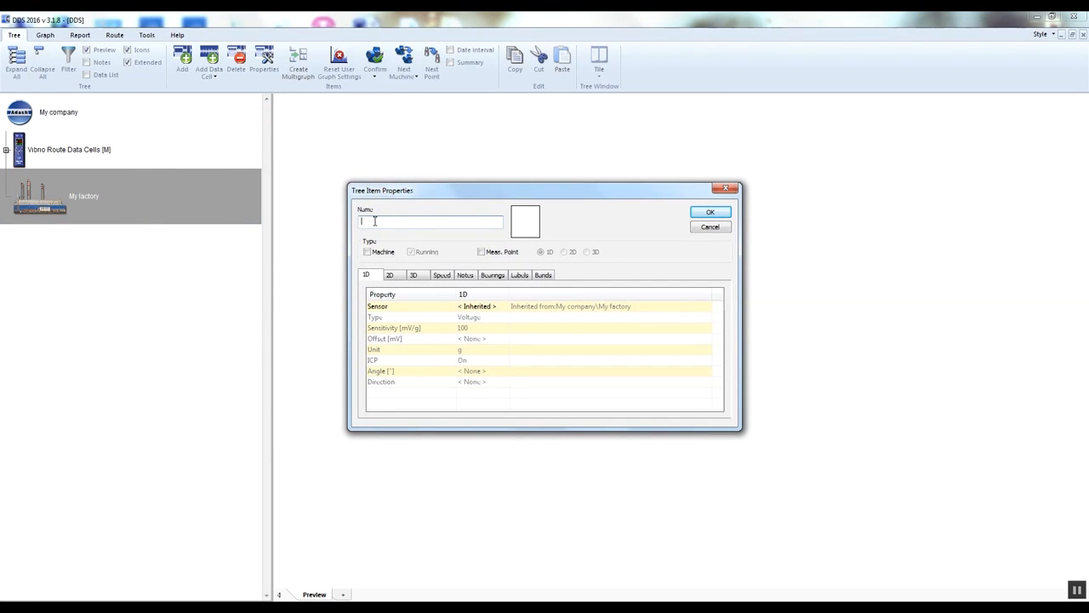
{"action": "type", "text": "Den"}
{"action": "left_click", "coordinate": [525, 227]}
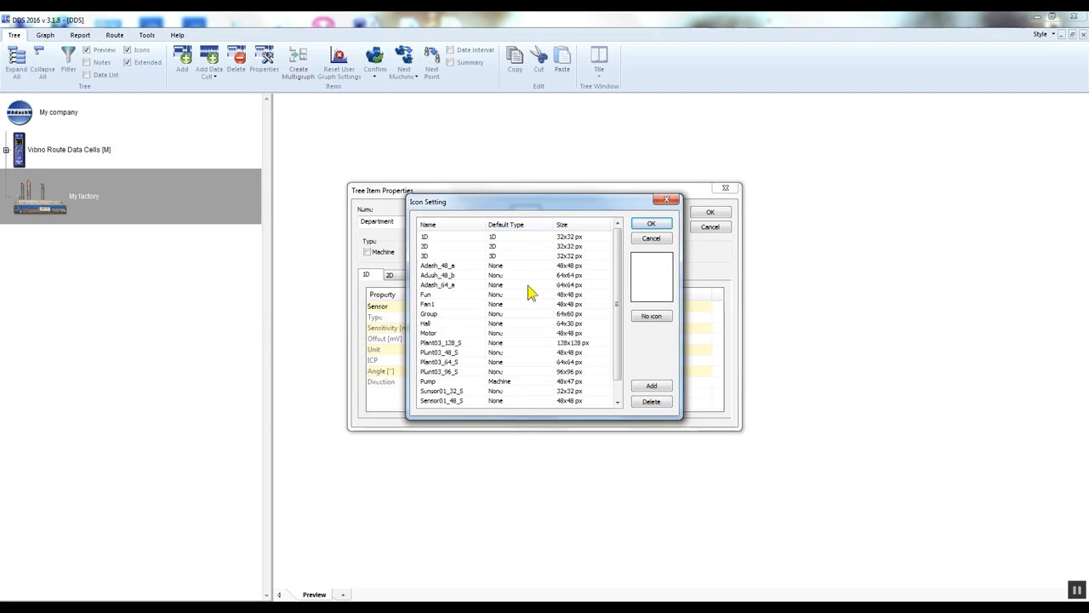
{"action": "left_click", "coordinate": [528, 323]}
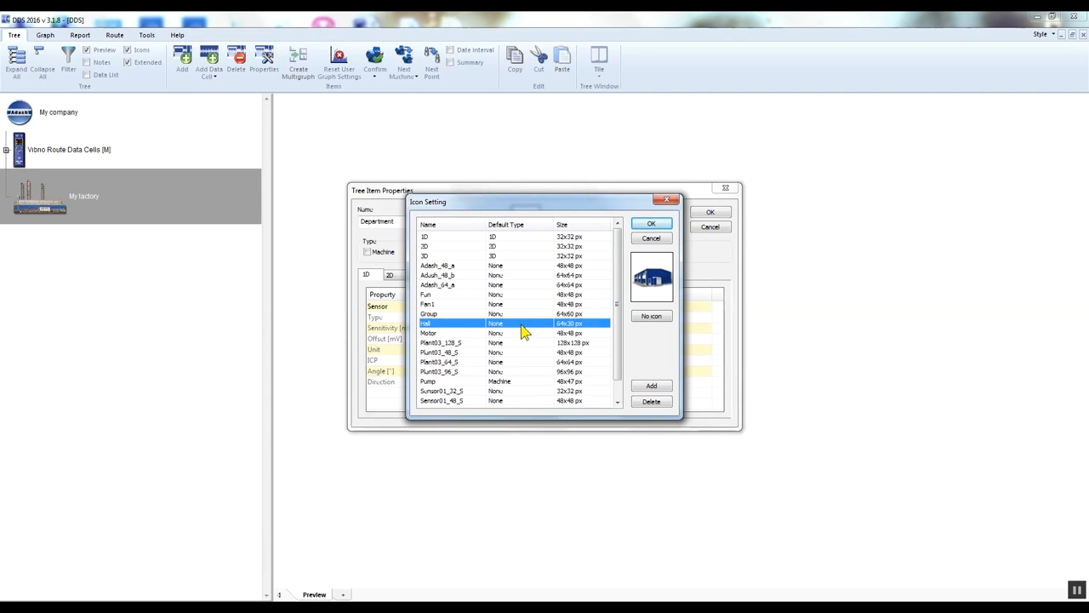
{"action": "left_click", "coordinate": [651, 223]}
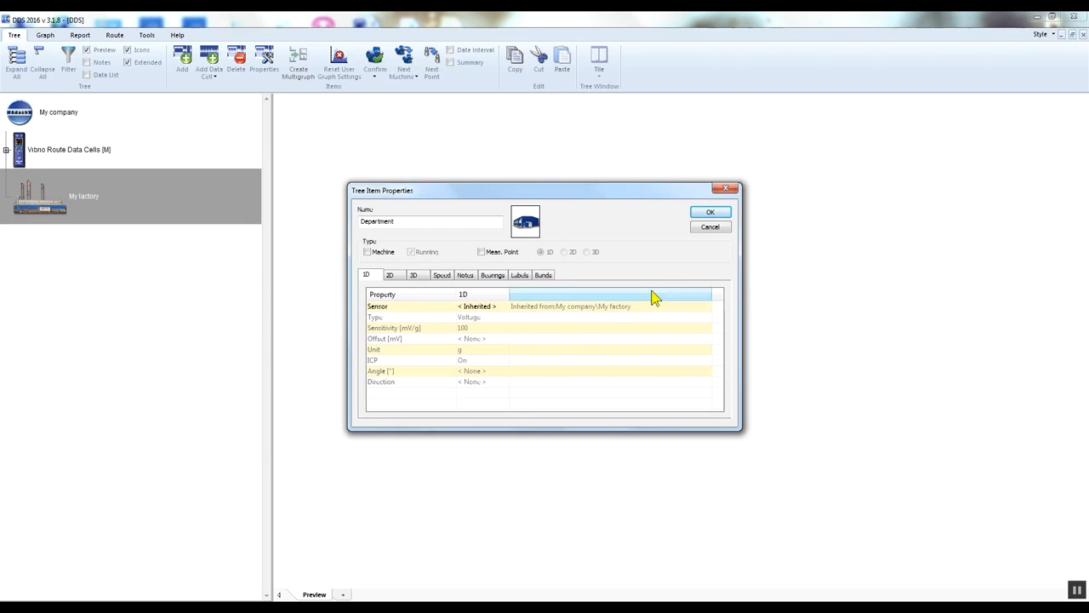
{"action": "left_click", "coordinate": [719, 219]}
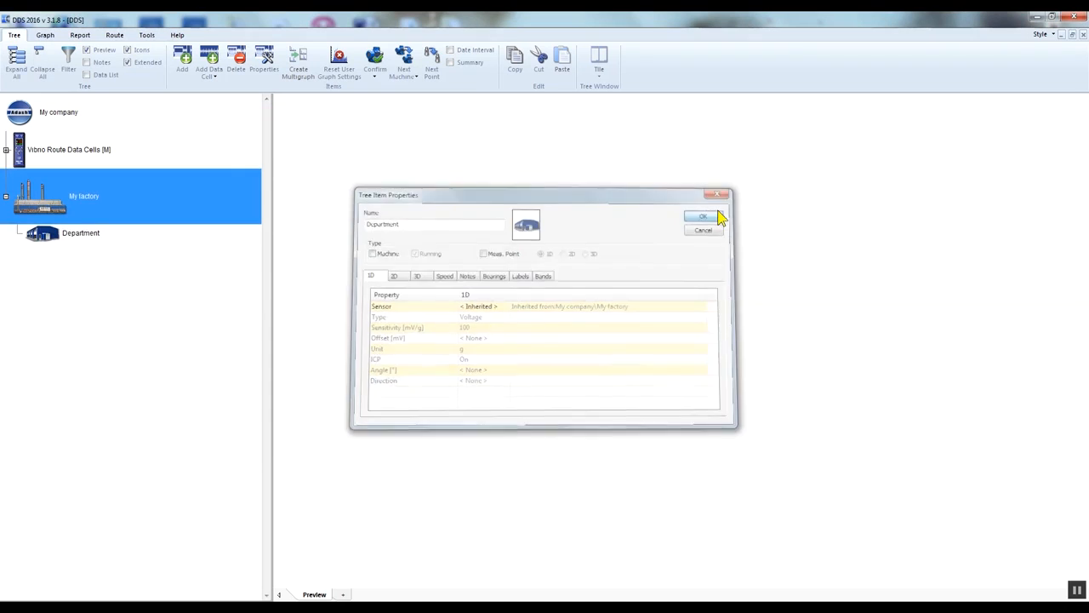
Add an item named Machine under Department, with the Motor icon and the Machine type.
{"action": "left_click", "coordinate": [105, 242]}
{"action": "left_click", "coordinate": [178, 79]}
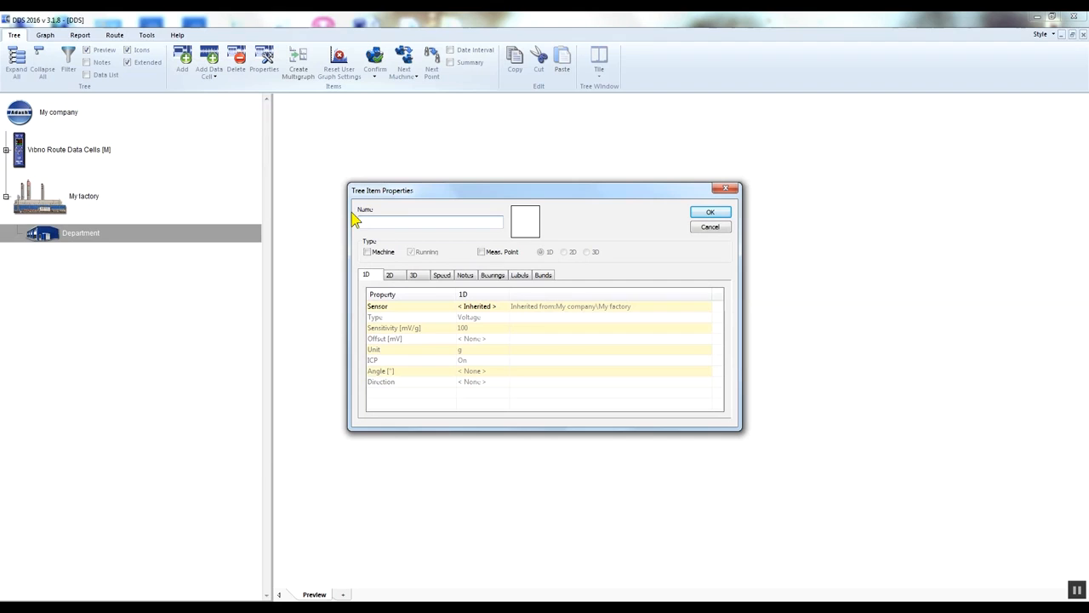
{"action": "type", "text": "Machine"}
{"action": "left_click", "coordinate": [522, 231]}
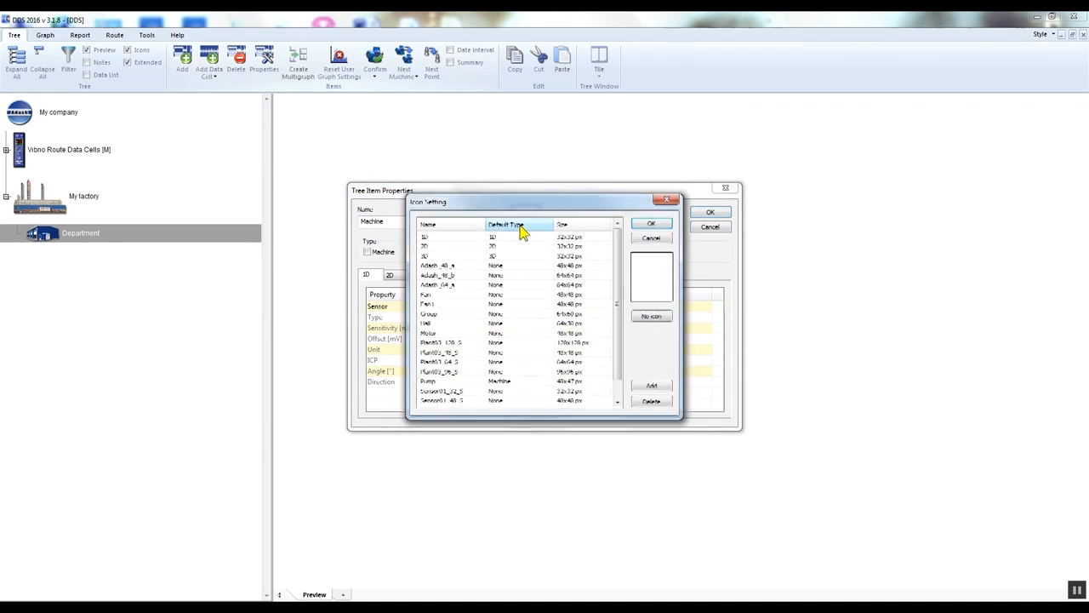
{"action": "left_click", "coordinate": [513, 339]}
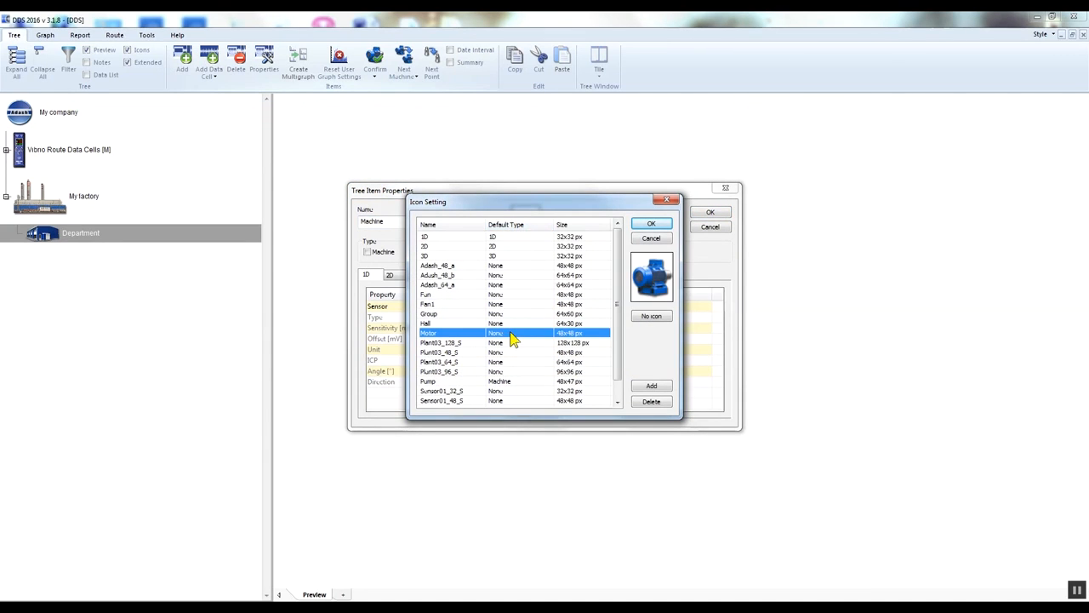
{"action": "left_click", "coordinate": [651, 224]}
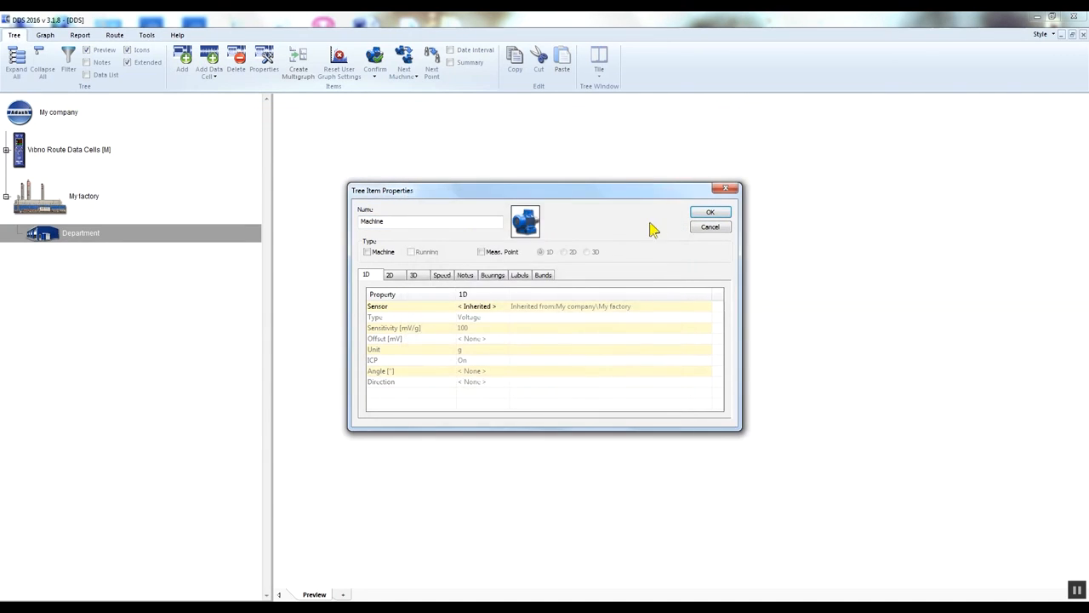
{"action": "left_click", "coordinate": [366, 252]}
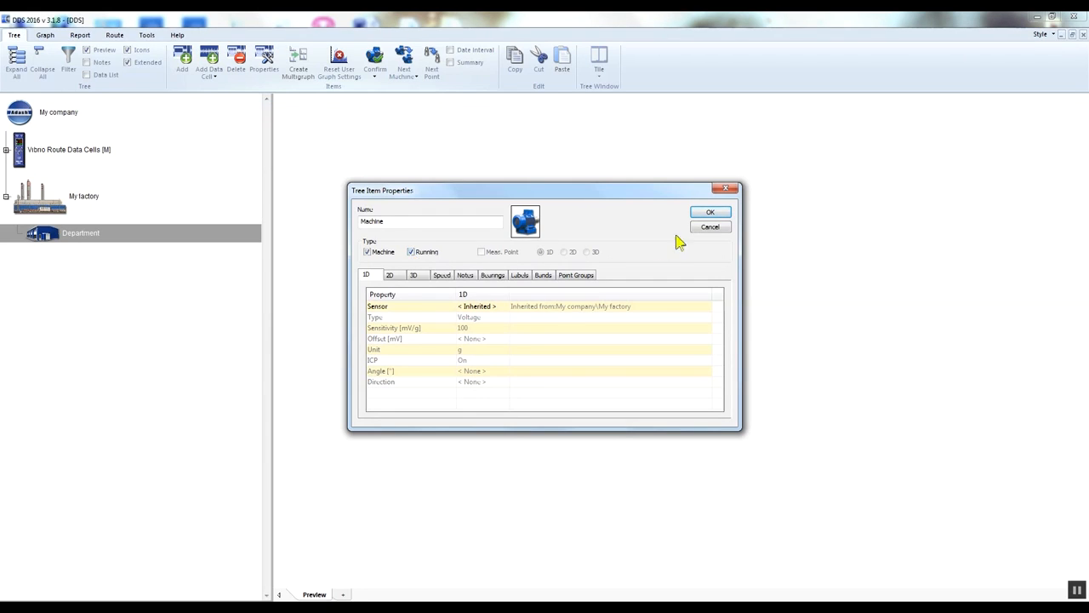
{"action": "left_click", "coordinate": [711, 214]}
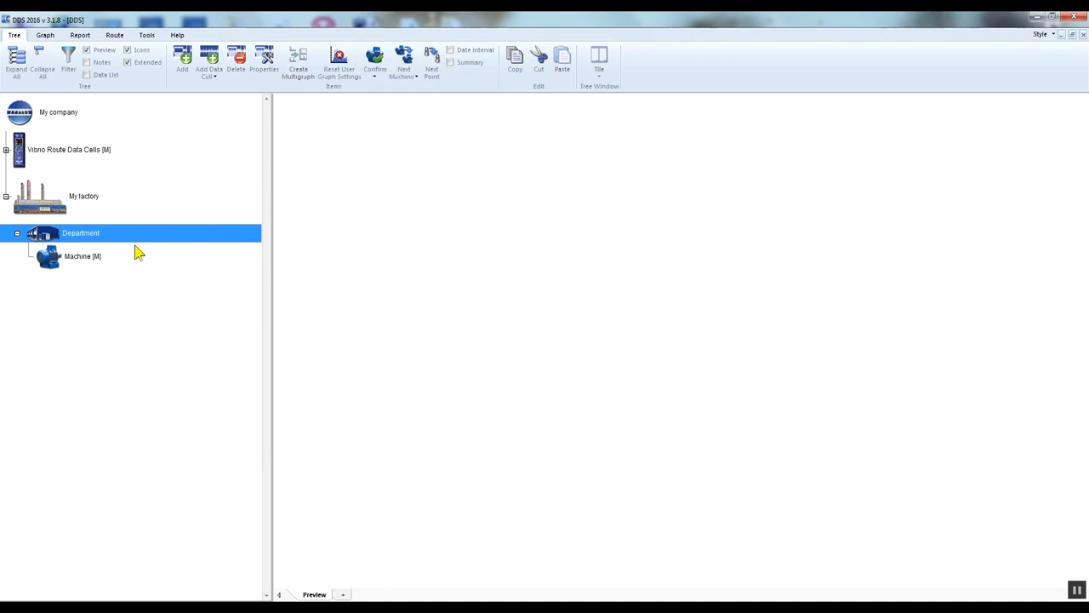
Add a 1D measurement point named Bearing 1 with the 1D icon under Machine.
{"action": "left_click", "coordinate": [94, 266]}
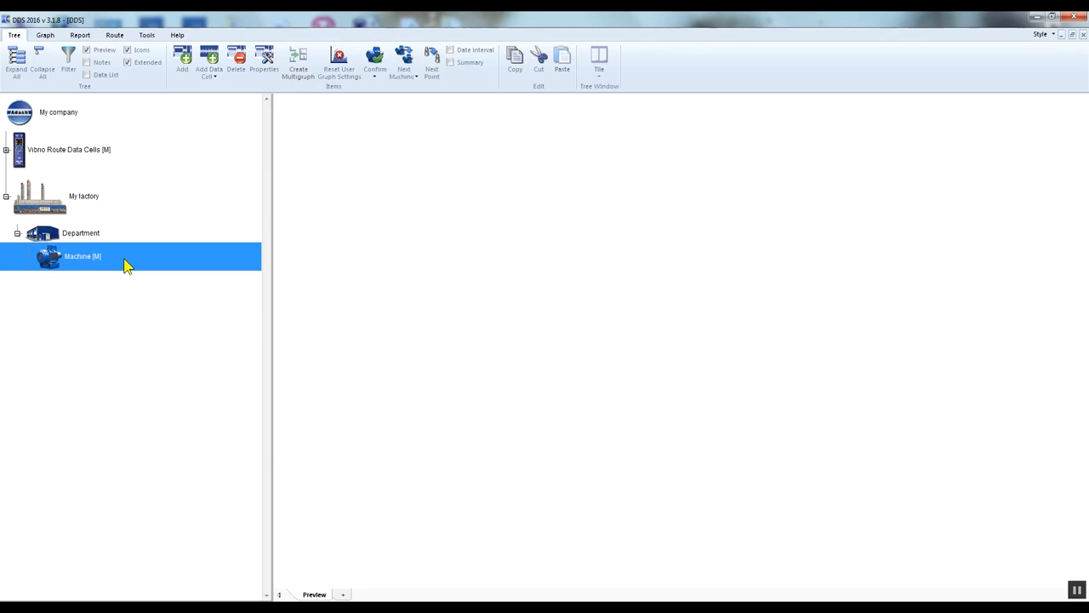
{"action": "right_click", "coordinate": [126, 266]}
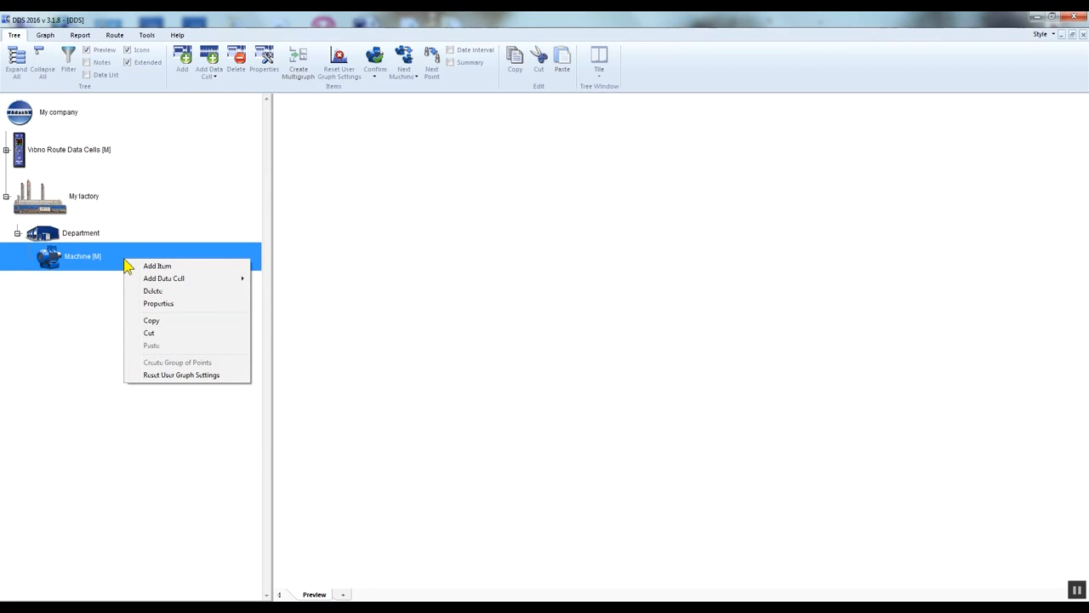
{"action": "left_click", "coordinate": [149, 269]}
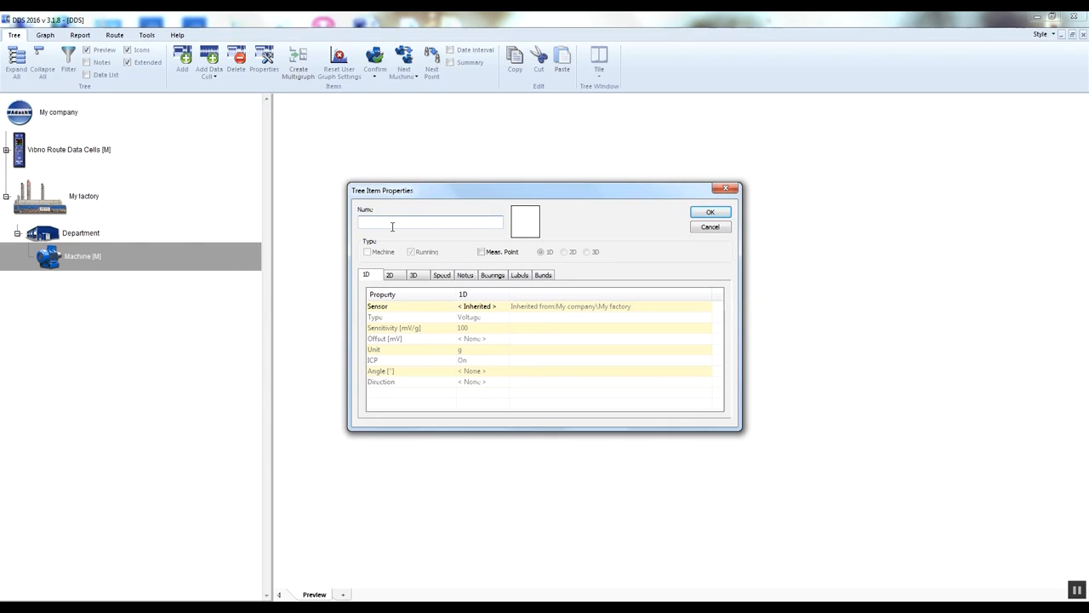
{"action": "type", "text": "Bearing 1"}
{"action": "left_click", "coordinate": [535, 223]}
{"action": "left_click", "coordinate": [524, 236]}
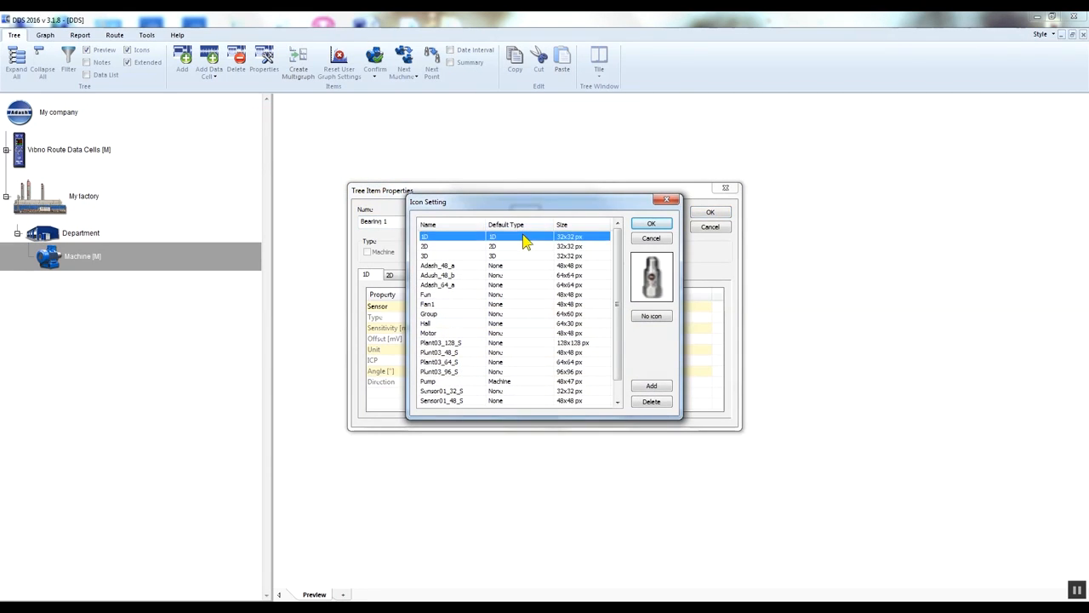
{"action": "left_click", "coordinate": [651, 224]}
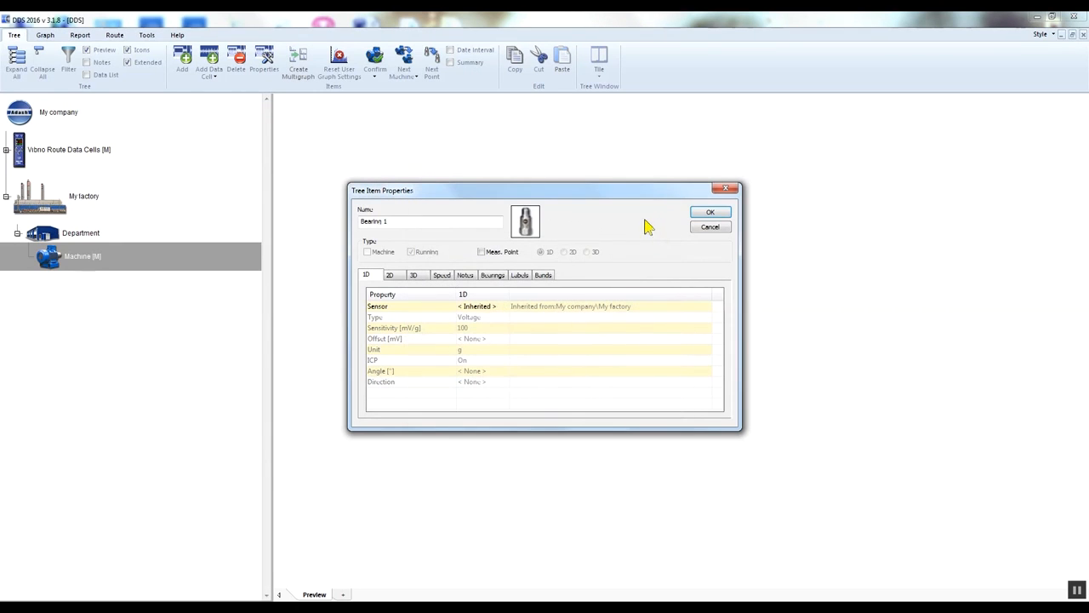
{"action": "left_click", "coordinate": [482, 251]}
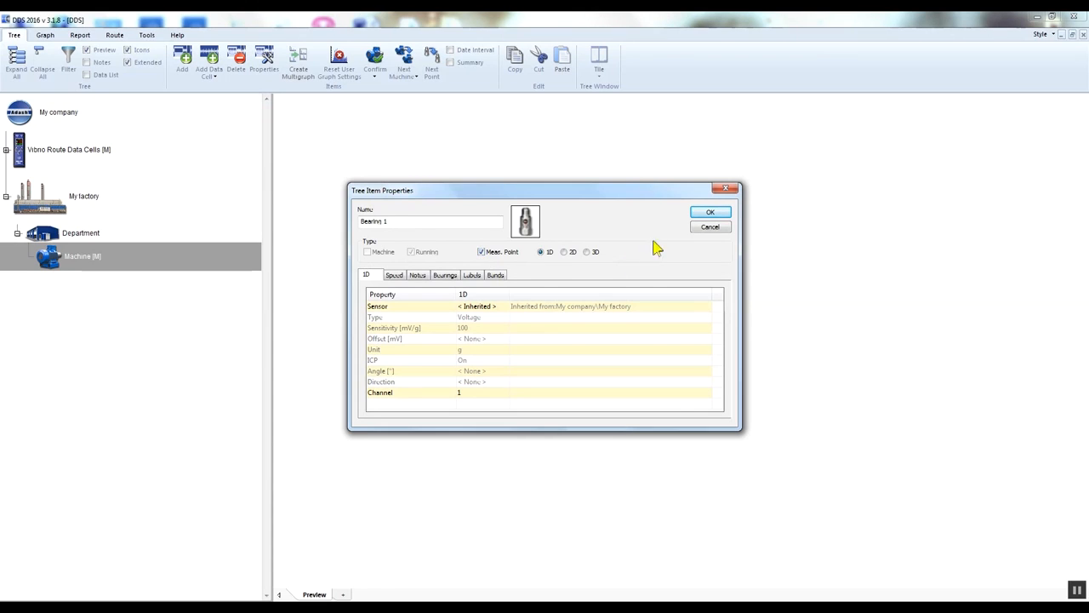
{"action": "left_click", "coordinate": [718, 212]}
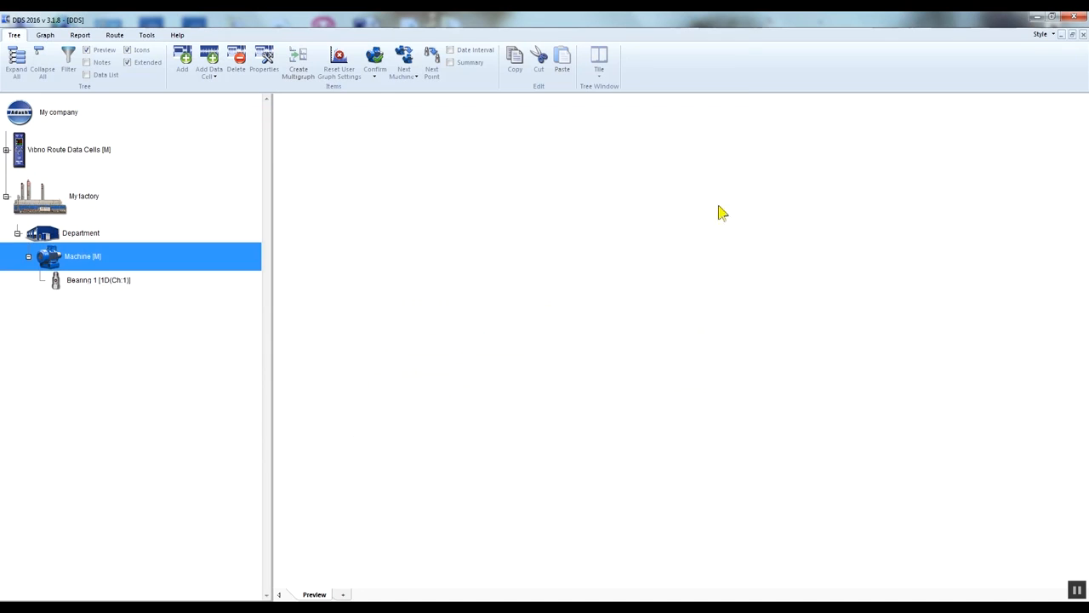
Expand the Vibrio Route Data Cells item down to its pre-defined data cells.
{"action": "left_click", "coordinate": [86, 287]}
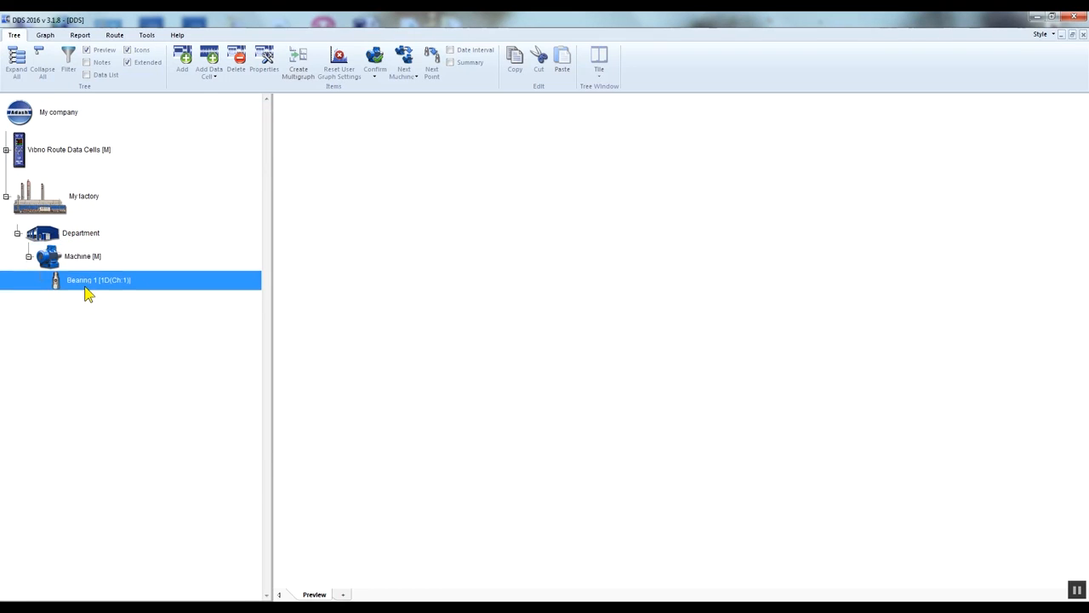
{"action": "left_click", "coordinate": [19, 155]}
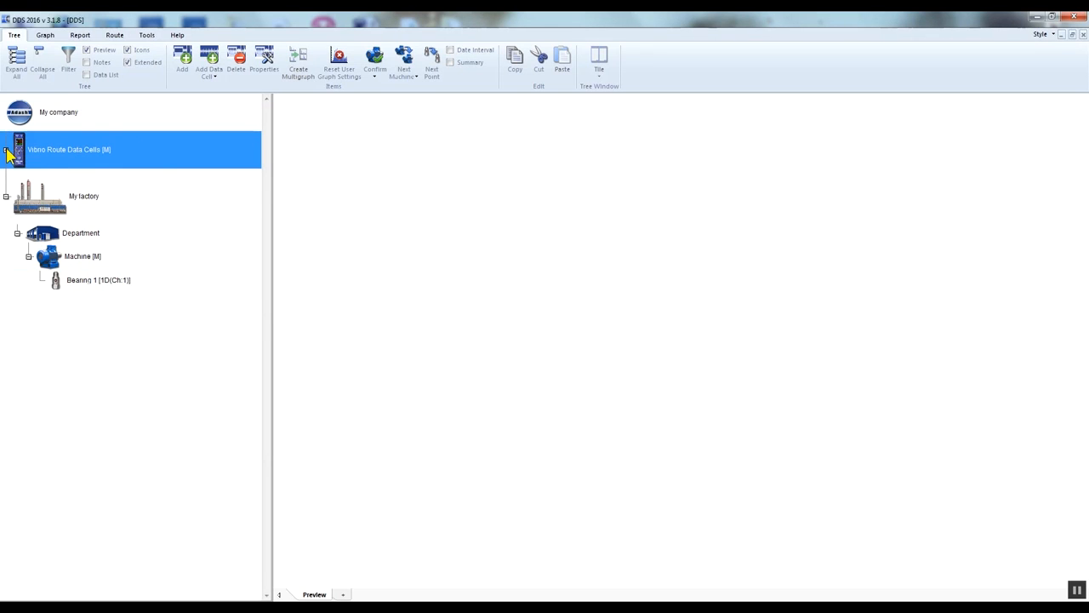
{"action": "left_click", "coordinate": [6, 150]}
{"action": "left_click", "coordinate": [17, 178]}
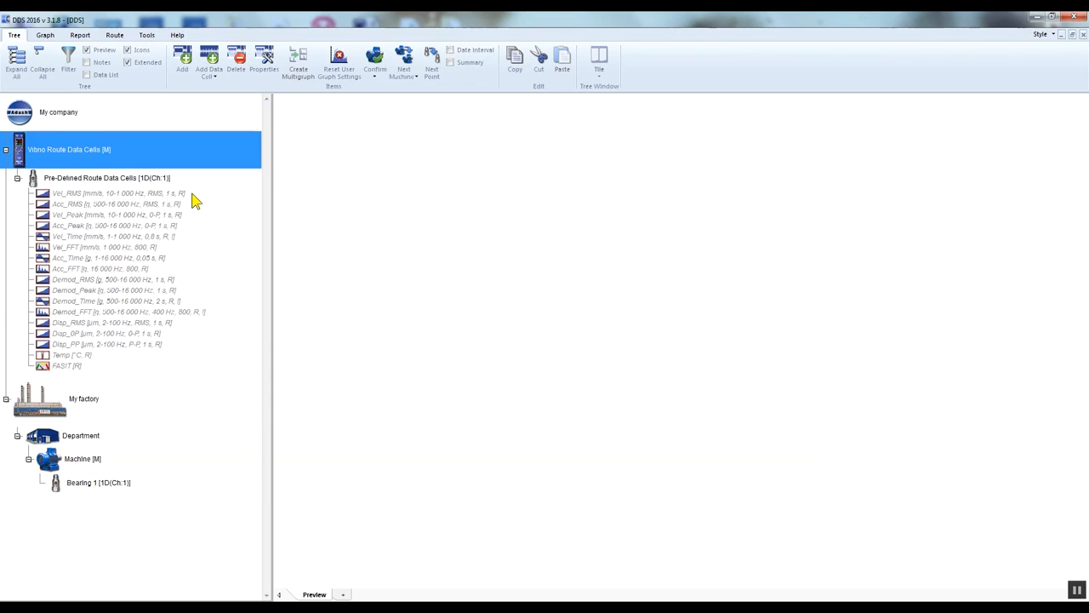
Examine the measurement properties of the pre-defined Vel_RMS data cell and close them without changes.
{"action": "left_click", "coordinate": [127, 194]}
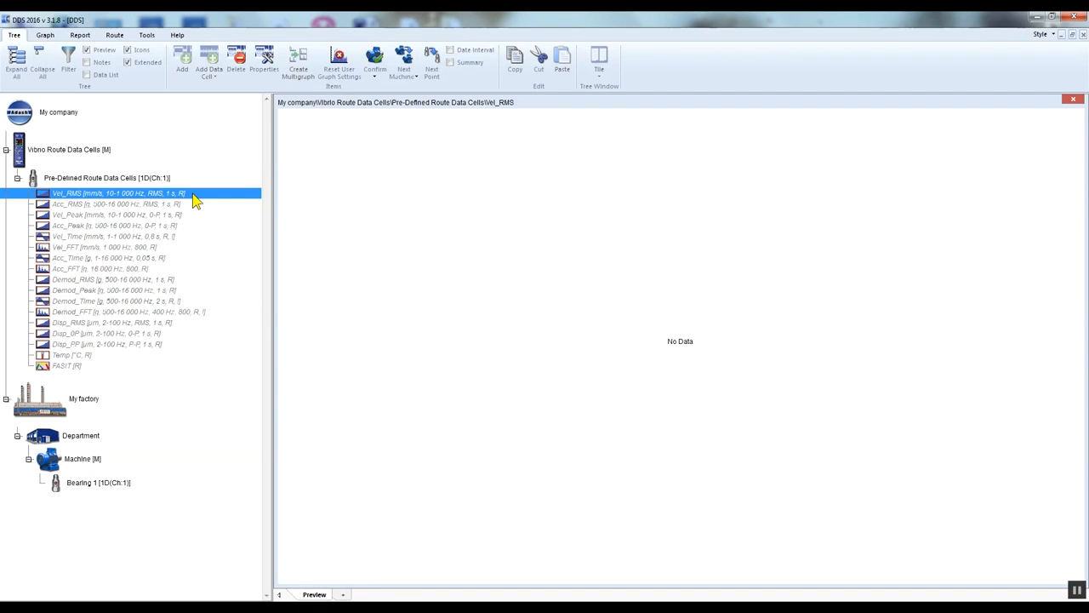
{"action": "right_click", "coordinate": [194, 199]}
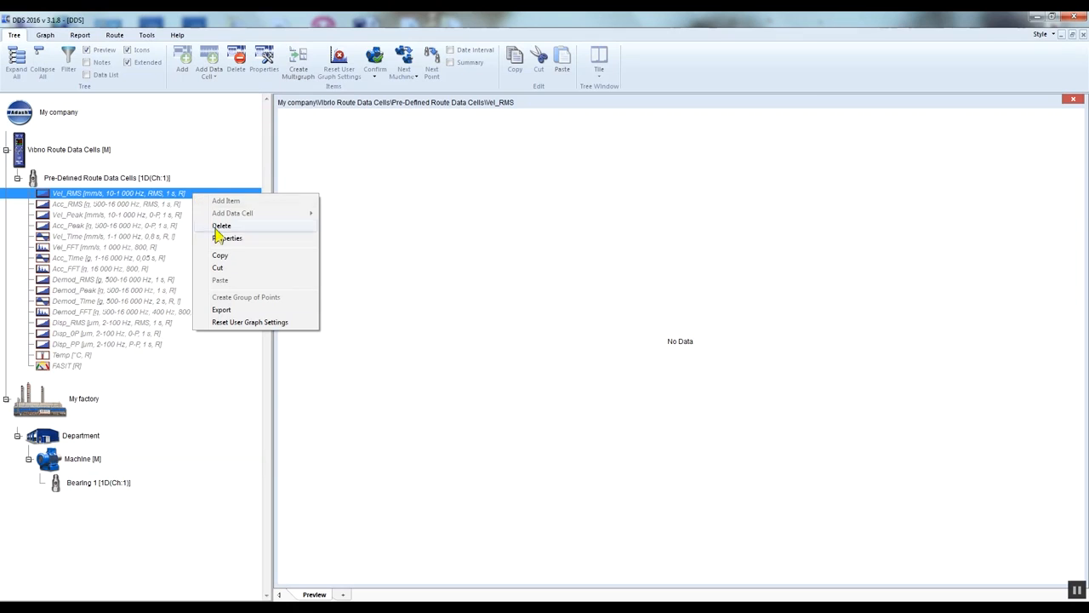
{"action": "left_click", "coordinate": [229, 240]}
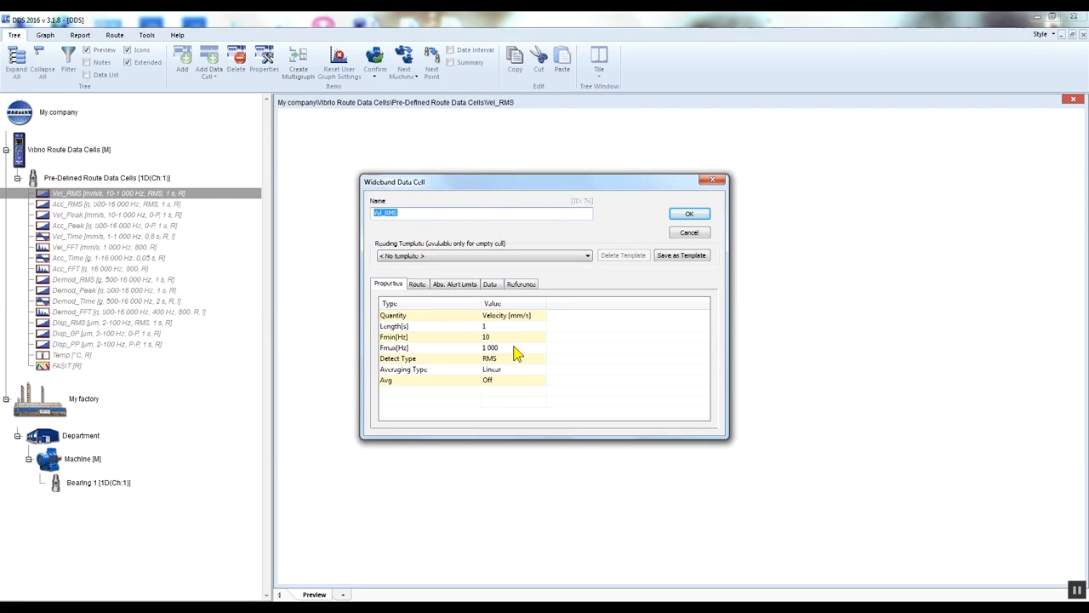
{"action": "left_click", "coordinate": [691, 216]}
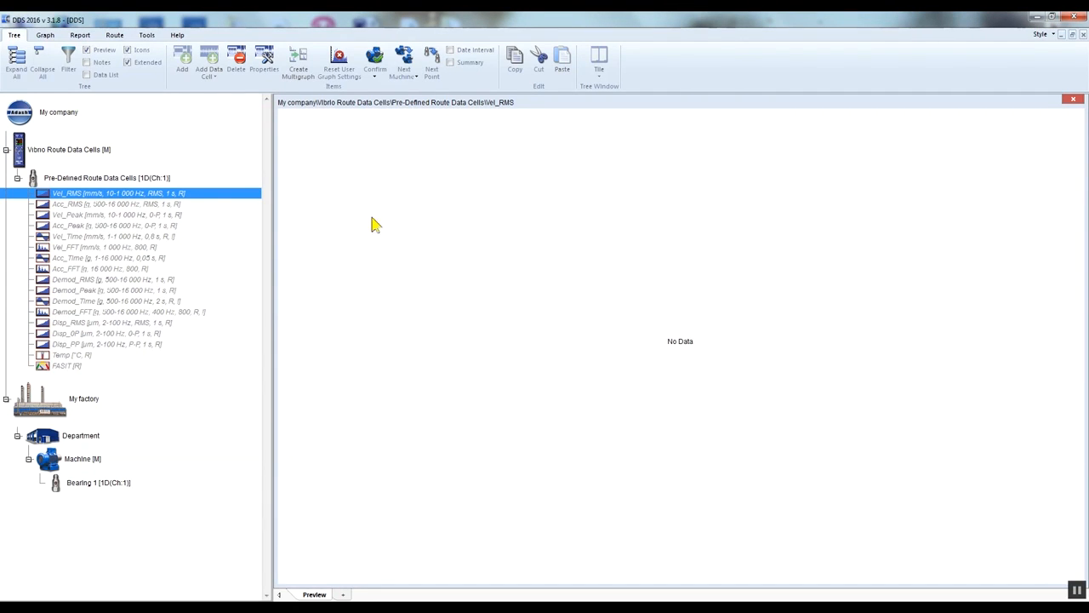
Copy the pre-defined Vel_RMS, Acc_RMS and Vel_FFT data cells into the Bearing 1 measurement point under Machine.
{"action": "left_click", "coordinate": [179, 208]}
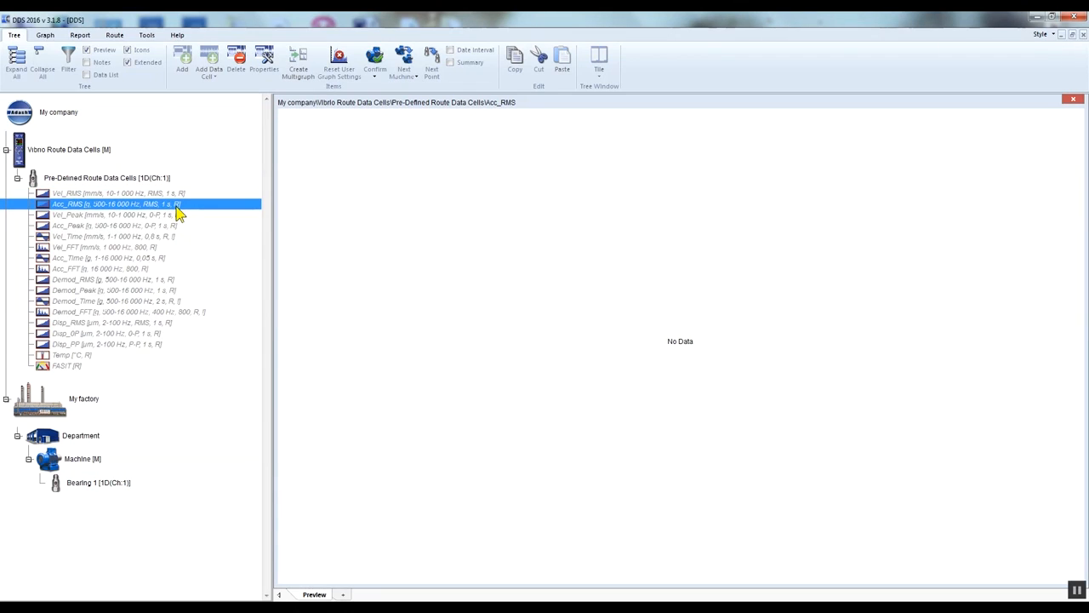
{"action": "left_click", "coordinate": [151, 248]}
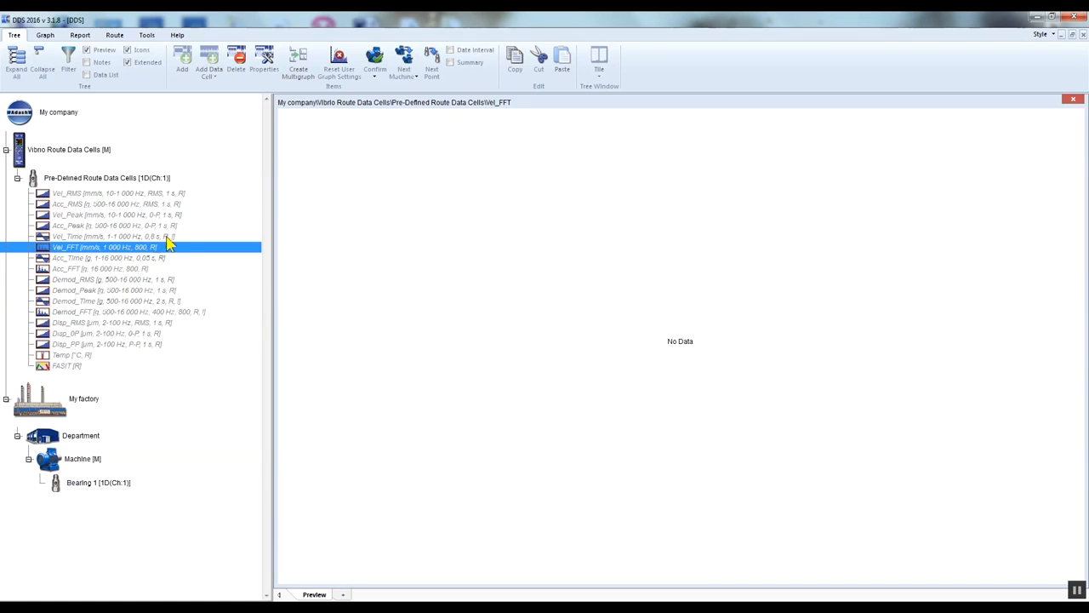
{"action": "left_click", "coordinate": [186, 198]}
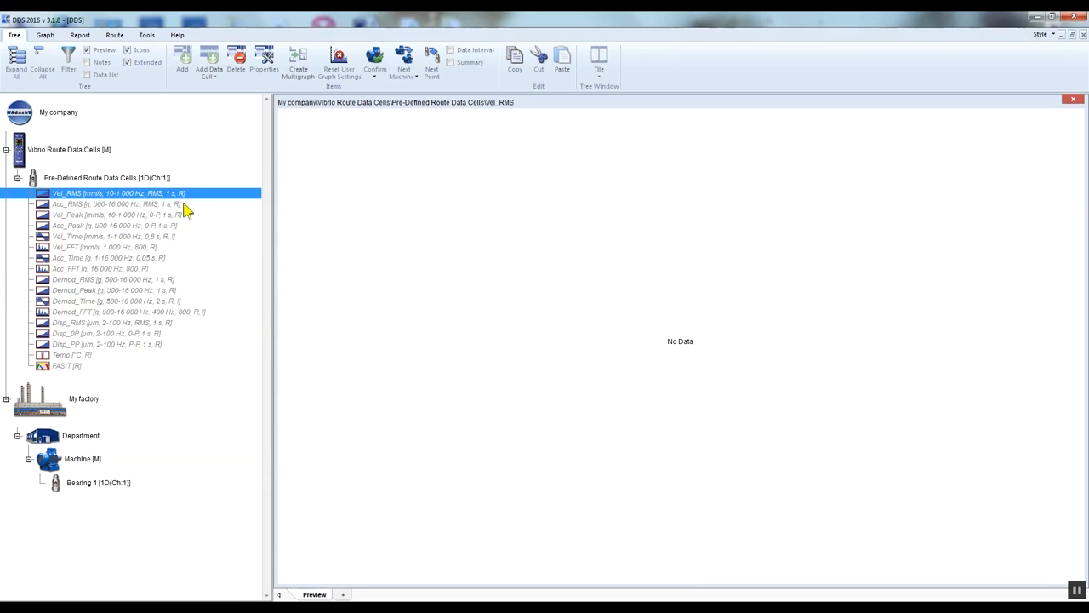
{"action": "left_click", "coordinate": [180, 209], "text": "ctrl"}
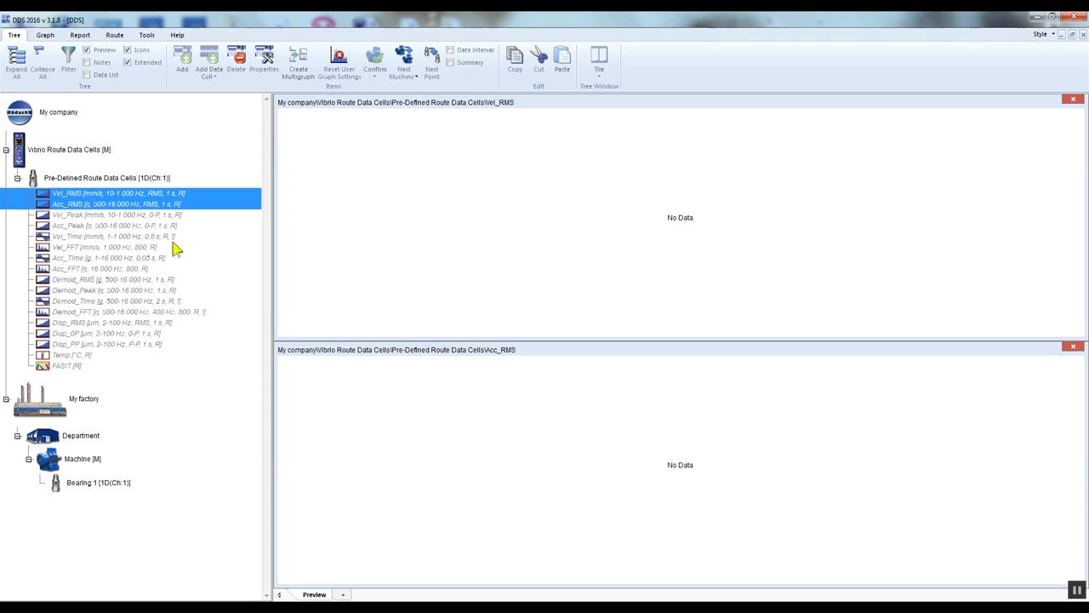
{"action": "left_click", "coordinate": [155, 246], "text": "ctrl"}
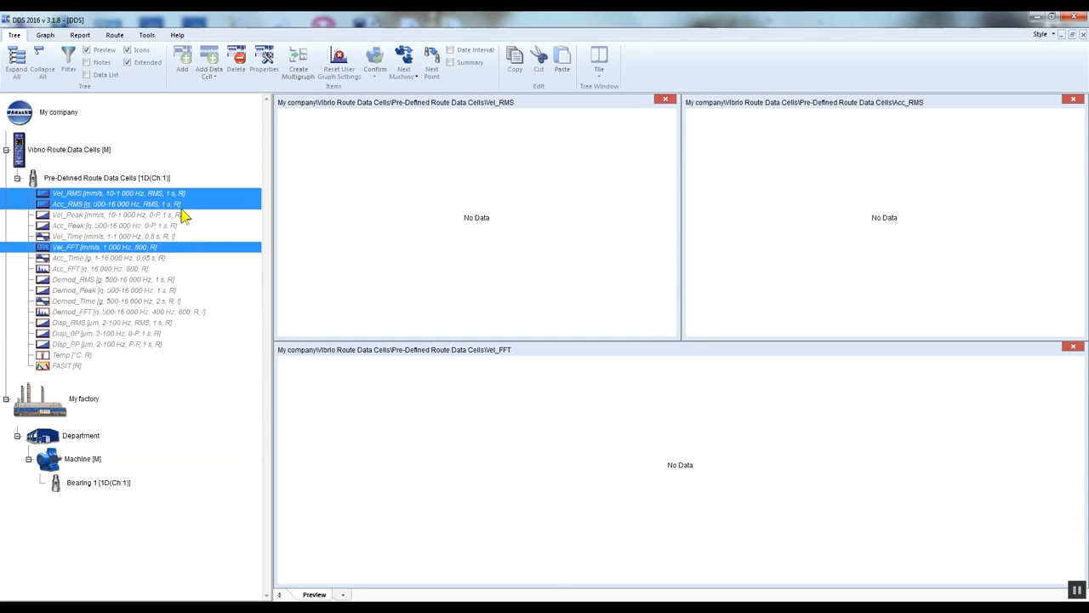
{"action": "left_click_drag", "start_coordinate": [117, 349], "coordinate": [68, 484]}
{"action": "left_click_drag", "start_coordinate": [68, 484], "coordinate": [69, 484]}
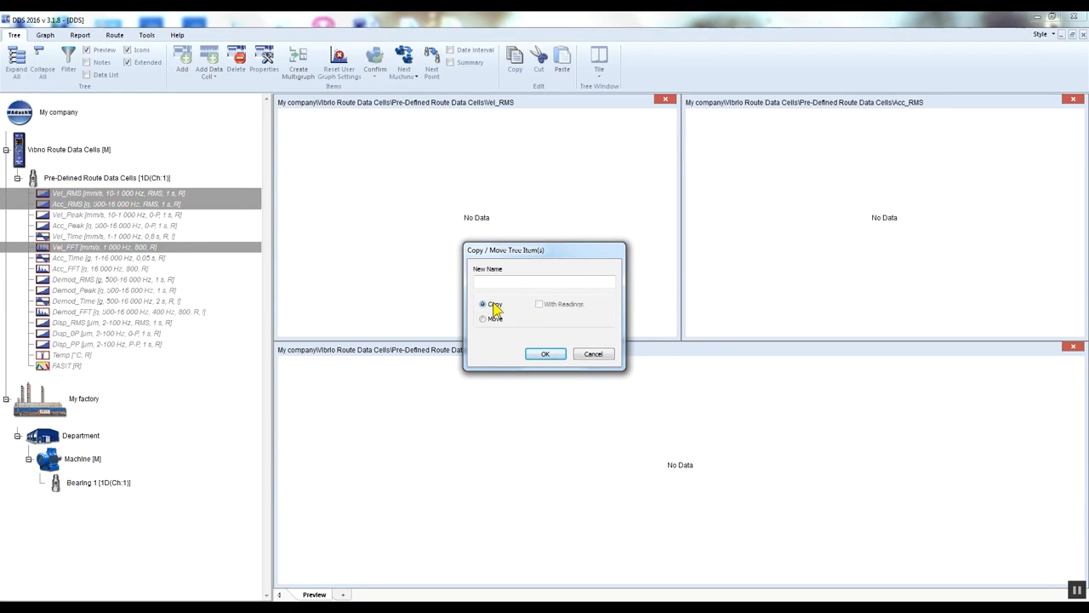
{"action": "left_click", "coordinate": [487, 321]}
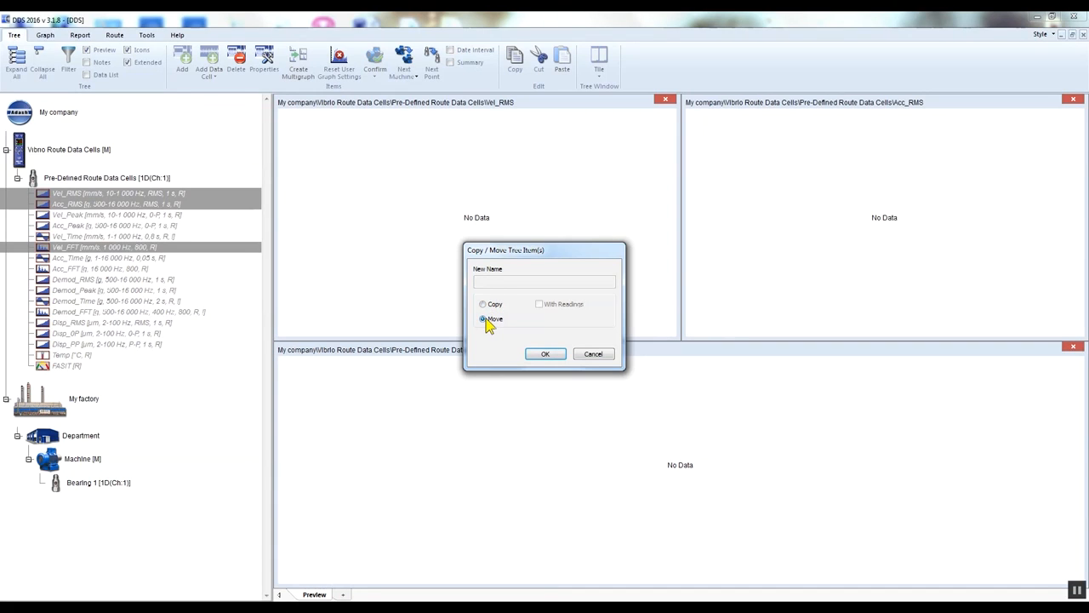
{"action": "left_click", "coordinate": [486, 305]}
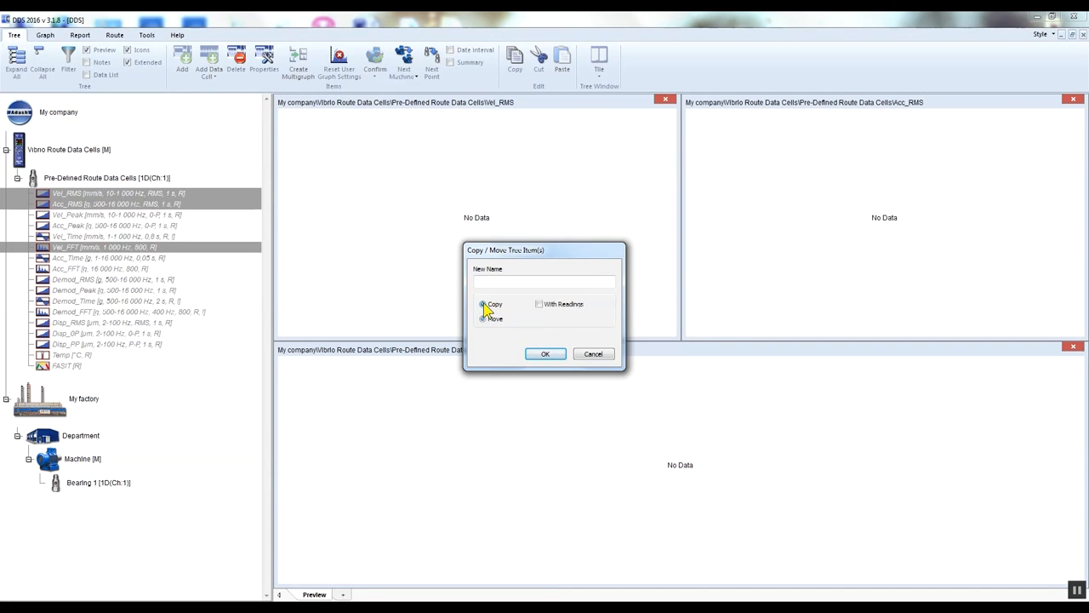
{"action": "left_click", "coordinate": [558, 356]}
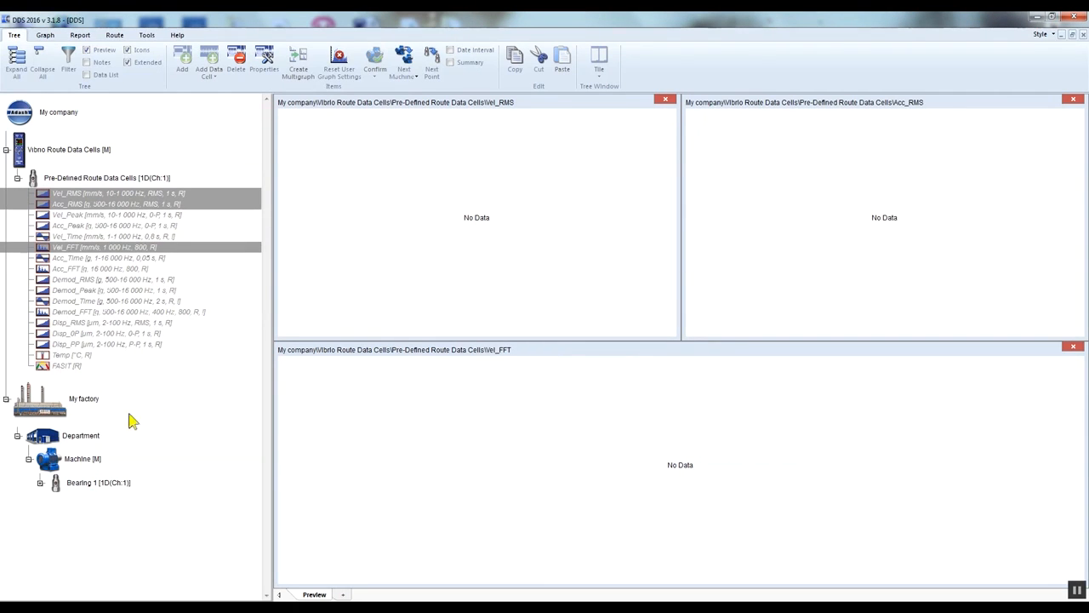
{"action": "left_click", "coordinate": [40, 482]}
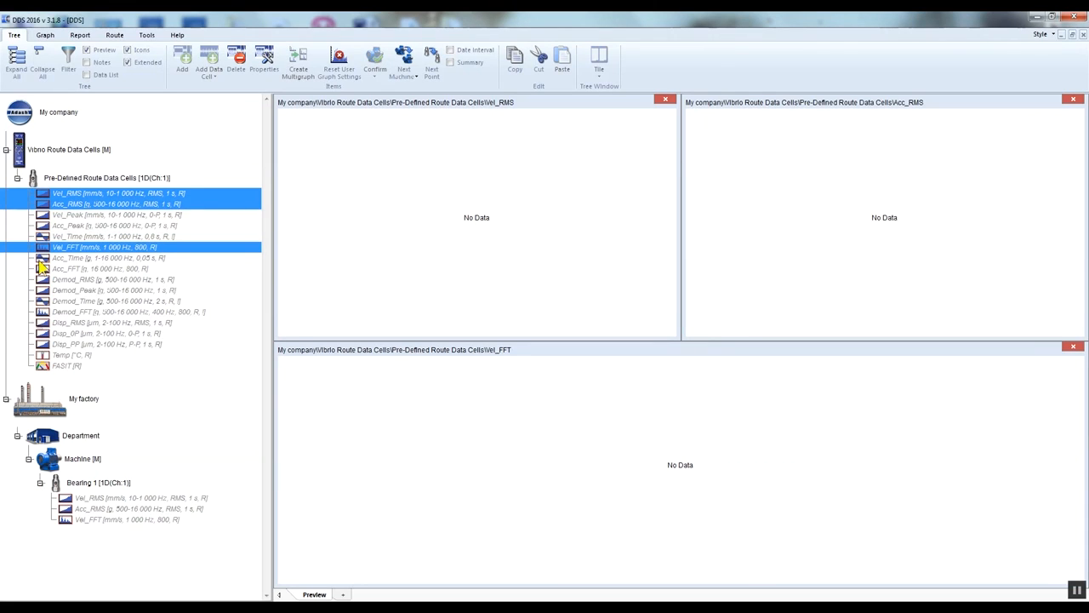
{"action": "left_click", "coordinate": [6, 149]}
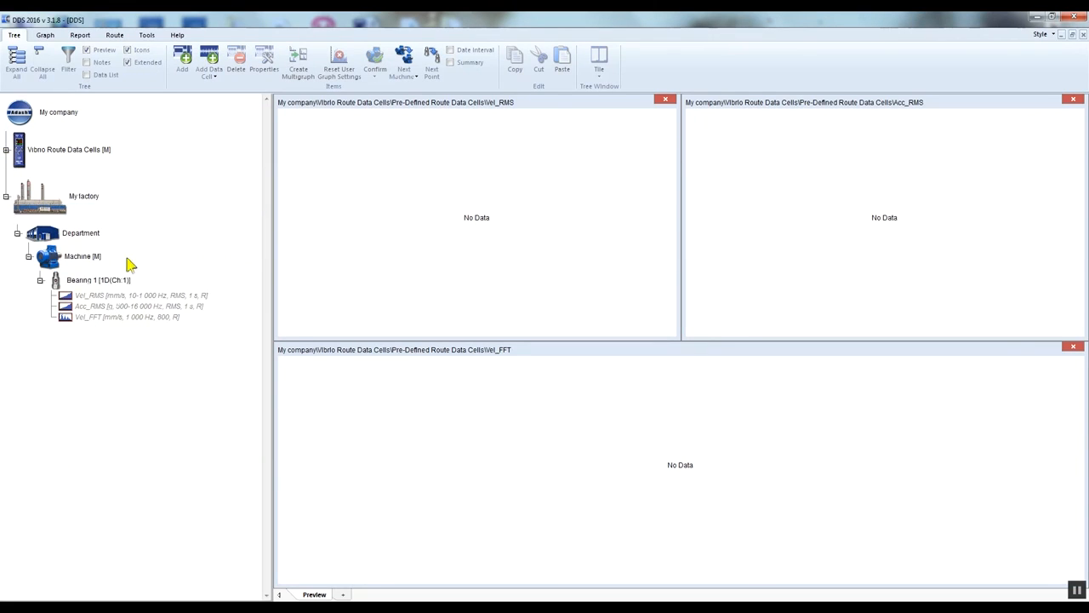
Copy the Bearing 1 measurement point with its data cells into Machine under the name Bearing 2.
{"action": "left_click", "coordinate": [92, 287]}
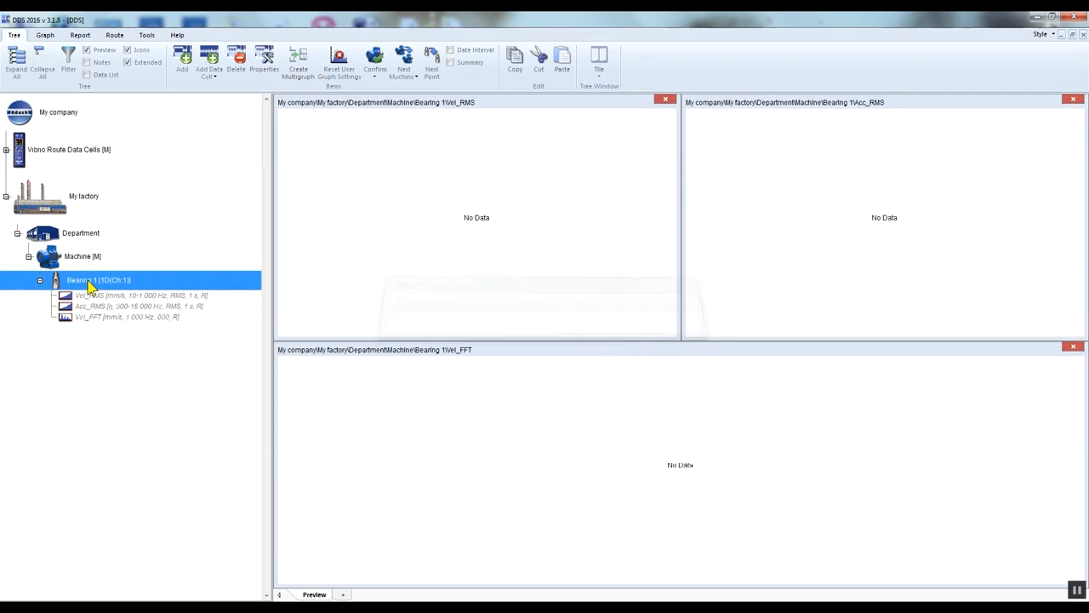
{"action": "left_click_drag", "start_coordinate": [91, 287], "coordinate": [60, 260]}
{"action": "key", "text": "BackSpace"}
{"action": "type", "text": "2"}
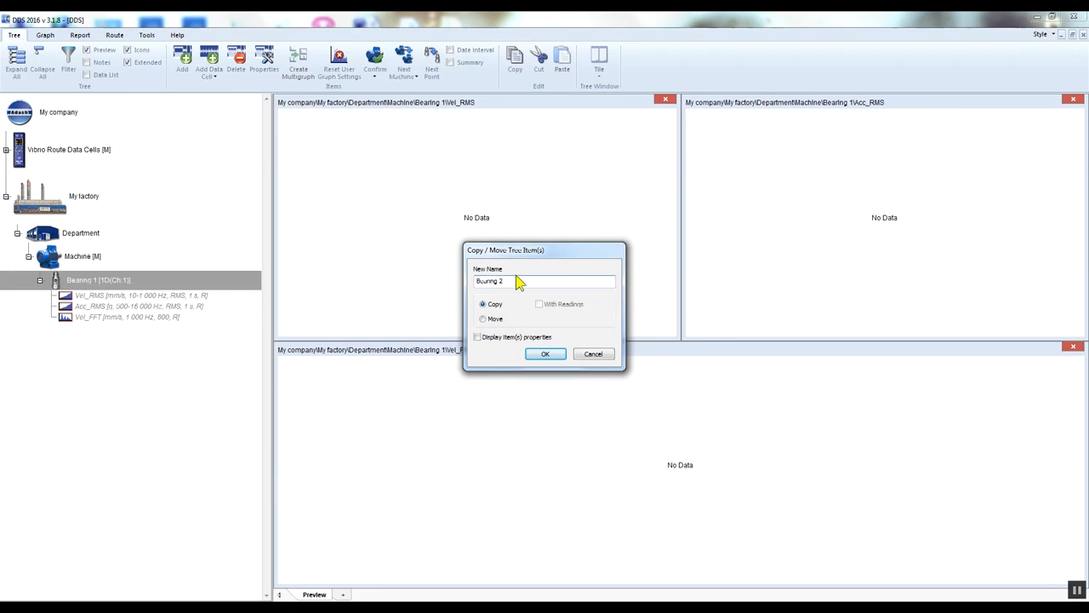
{"action": "left_click", "coordinate": [549, 355]}
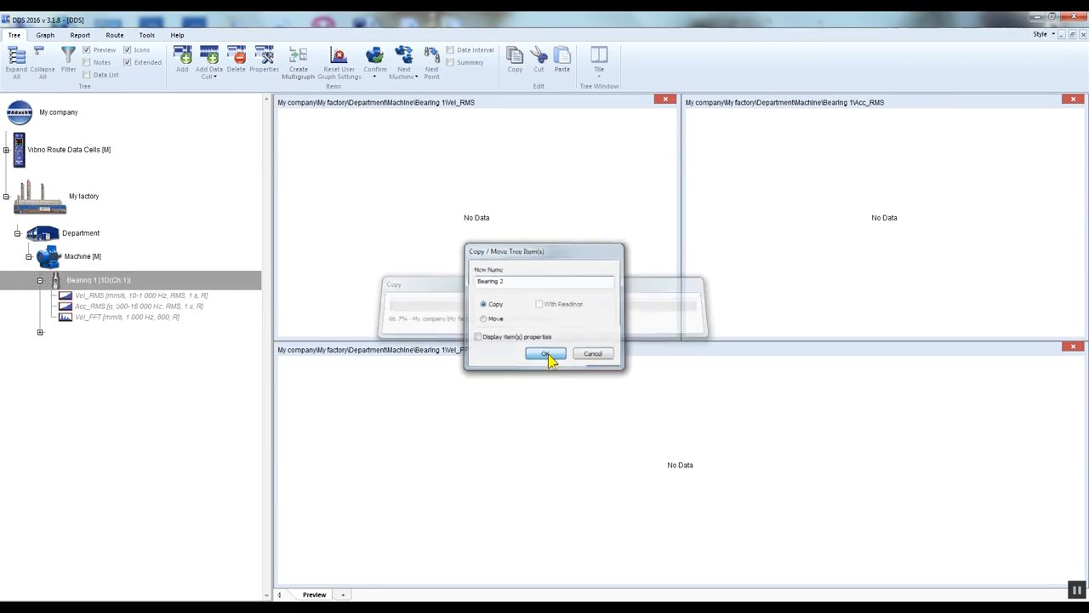
Copy Machine with its bearings into Department under the name Machine 2.
{"action": "left_click", "coordinate": [58, 259]}
{"action": "left_click_drag", "start_coordinate": [45, 236], "coordinate": [44, 238]}
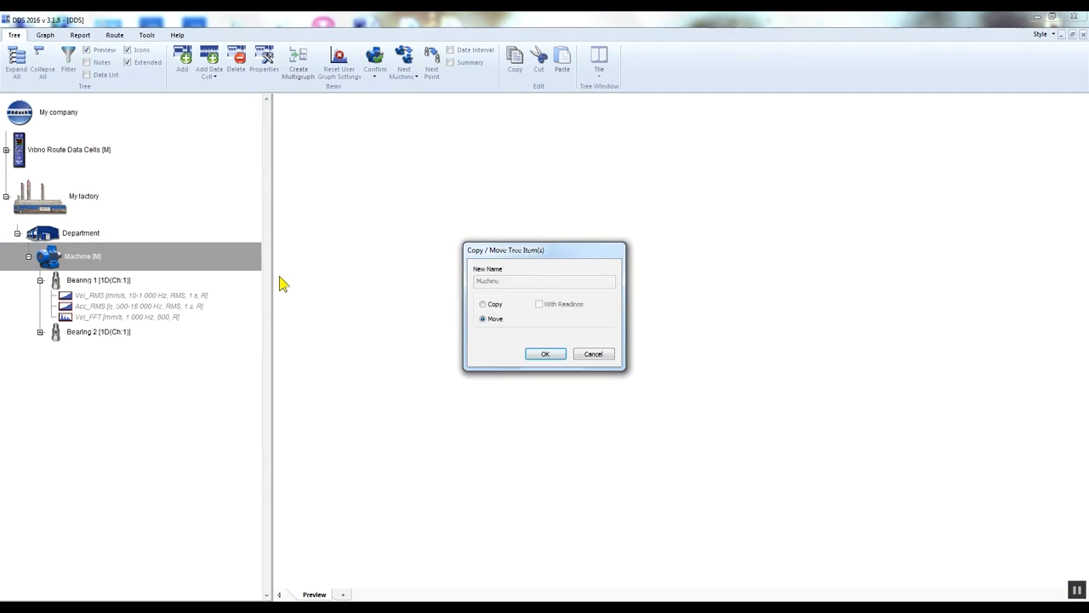
{"action": "left_click", "coordinate": [482, 305]}
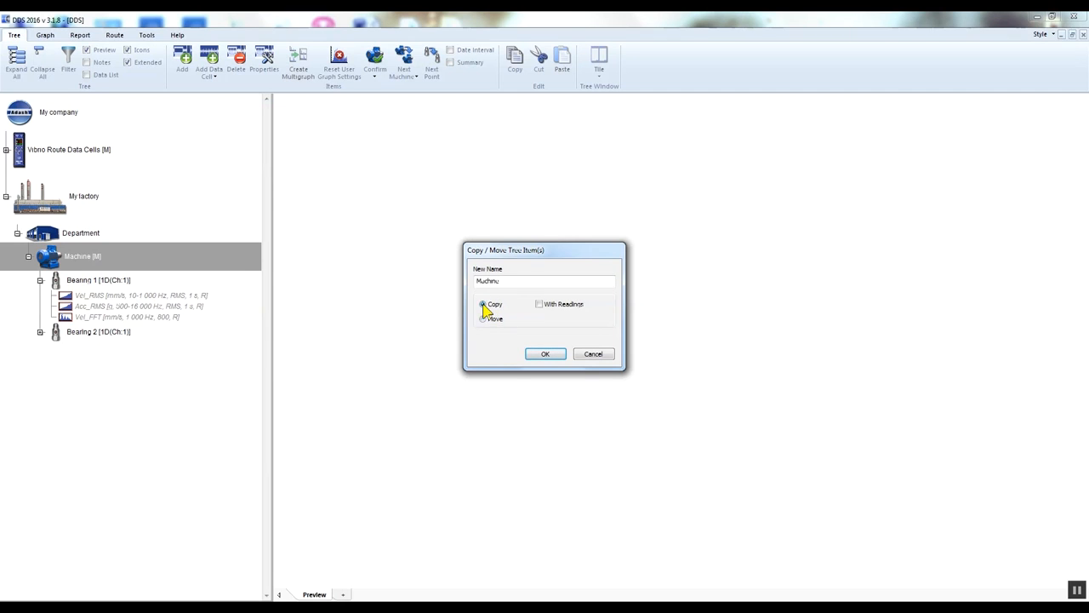
{"action": "left_click", "coordinate": [519, 281]}
{"action": "type", "text": "2"}
{"action": "left_click", "coordinate": [549, 354]}
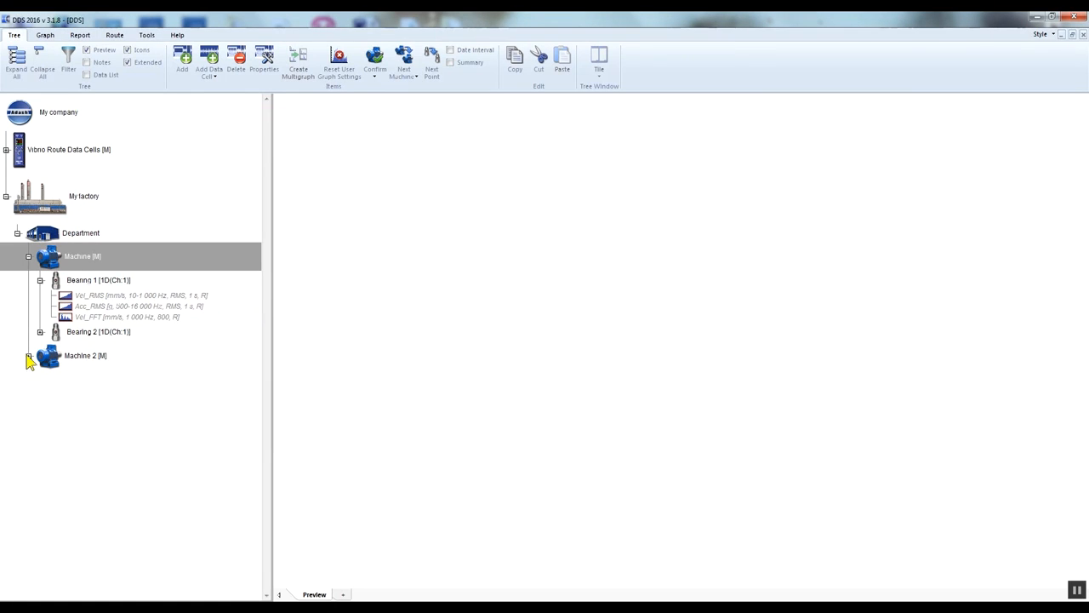
Expand Machine 2 and the collapsed bearings of both machines to check their copied data cells.
{"action": "left_click", "coordinate": [28, 357]}
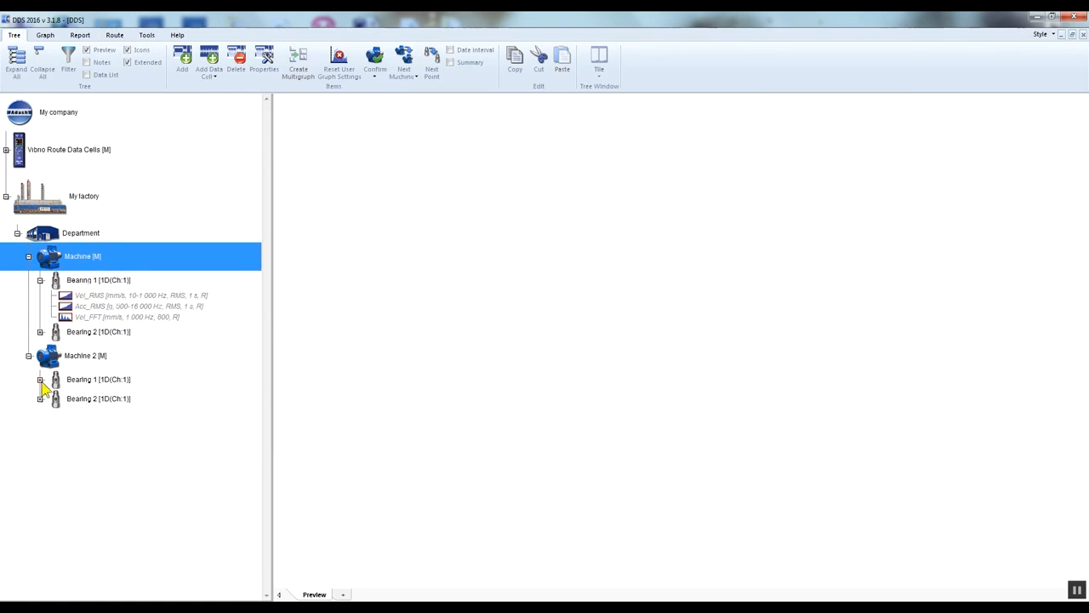
{"action": "left_click", "coordinate": [40, 379]}
{"action": "left_click", "coordinate": [40, 431]}
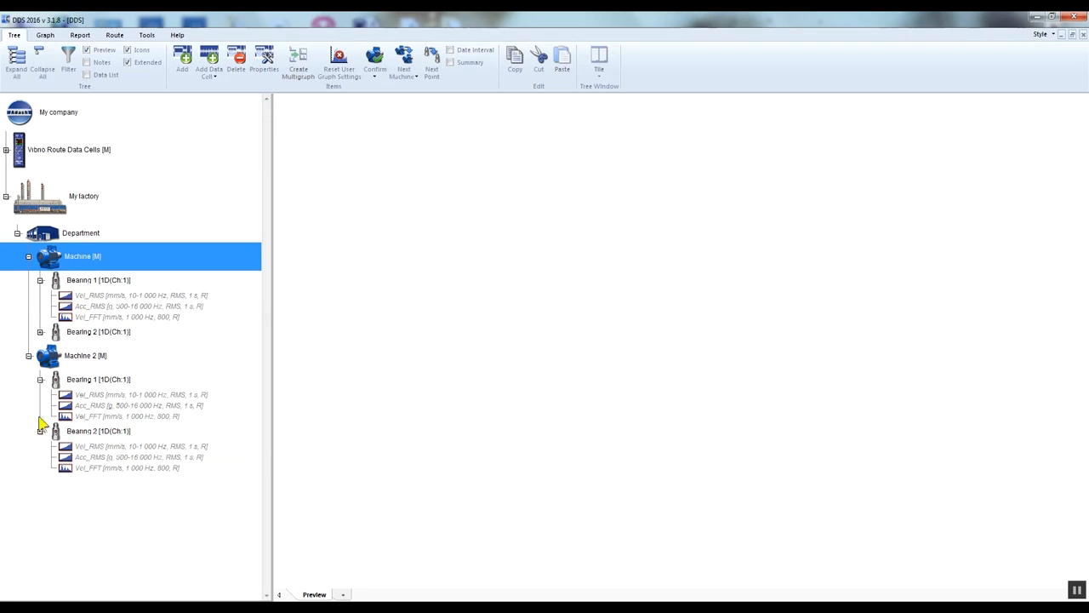
{"action": "left_click", "coordinate": [40, 332]}
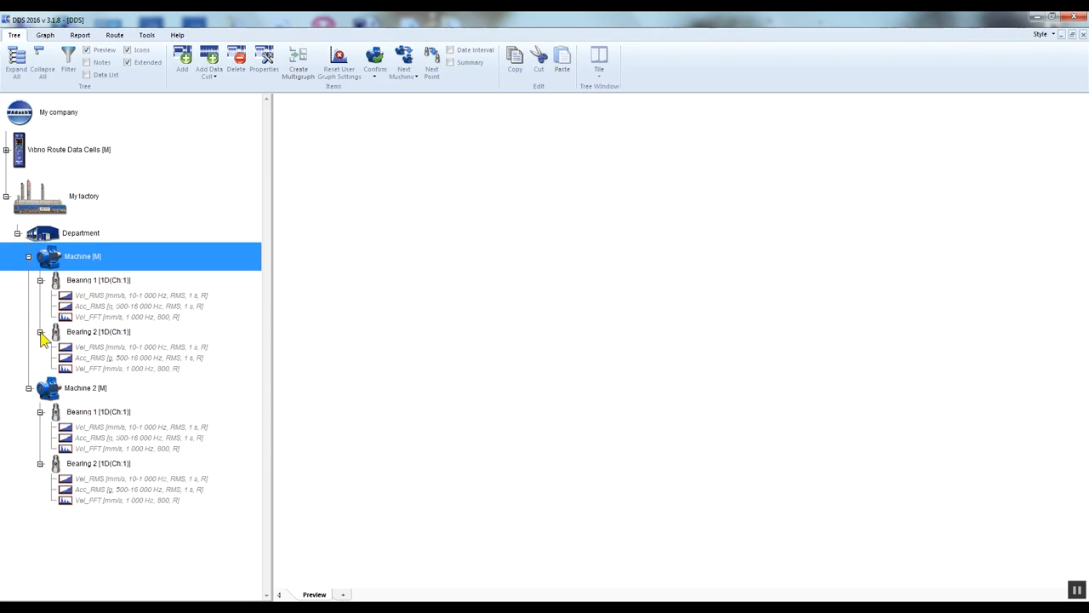
Select My factory, show the route list and open the A4900 Vibrio M instrument window.
{"action": "left_click", "coordinate": [22, 204]}
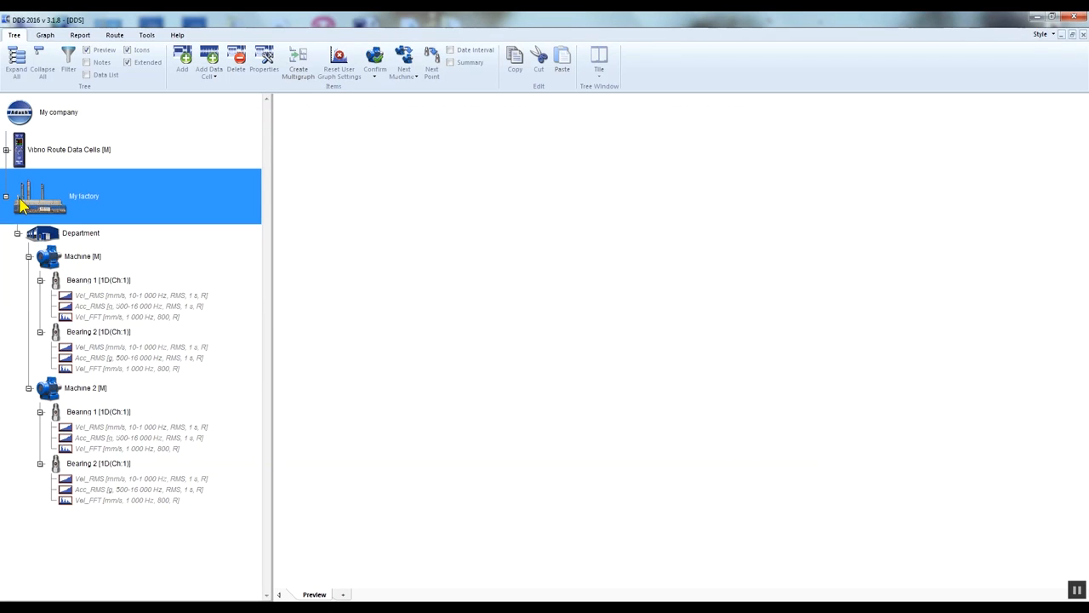
{"action": "left_click", "coordinate": [116, 35]}
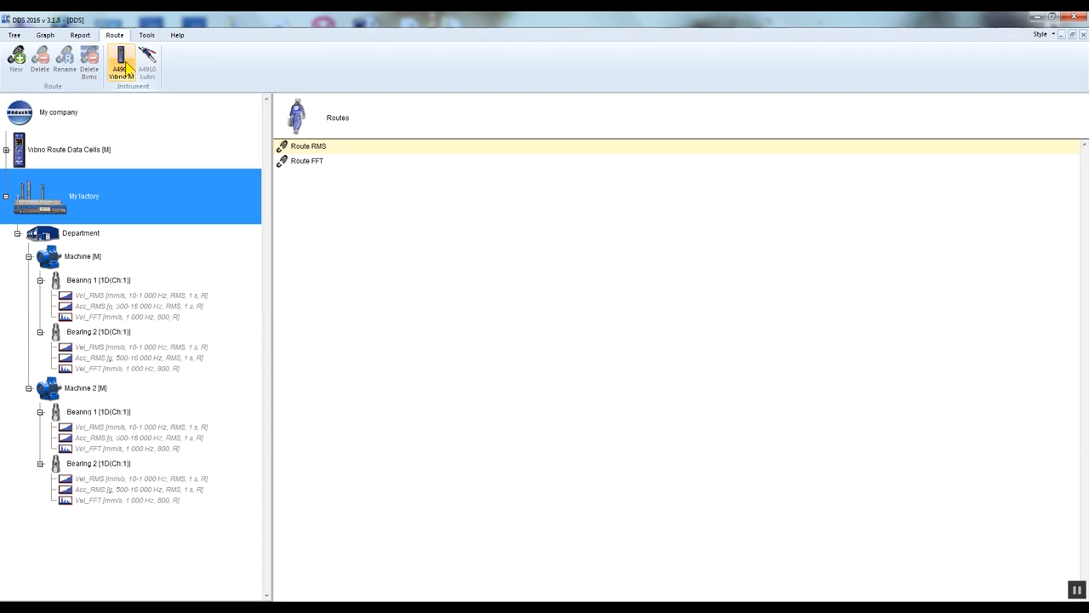
{"action": "left_click", "coordinate": [122, 68]}
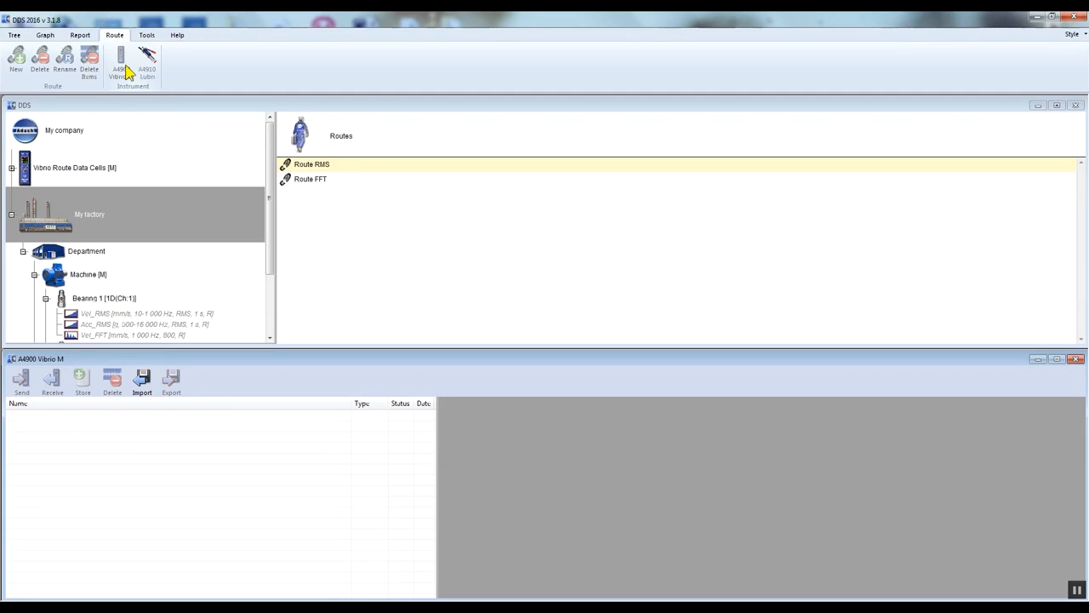
Create a route named My factory from the collapsed My factory tree item.
{"action": "left_click", "coordinate": [12, 216]}
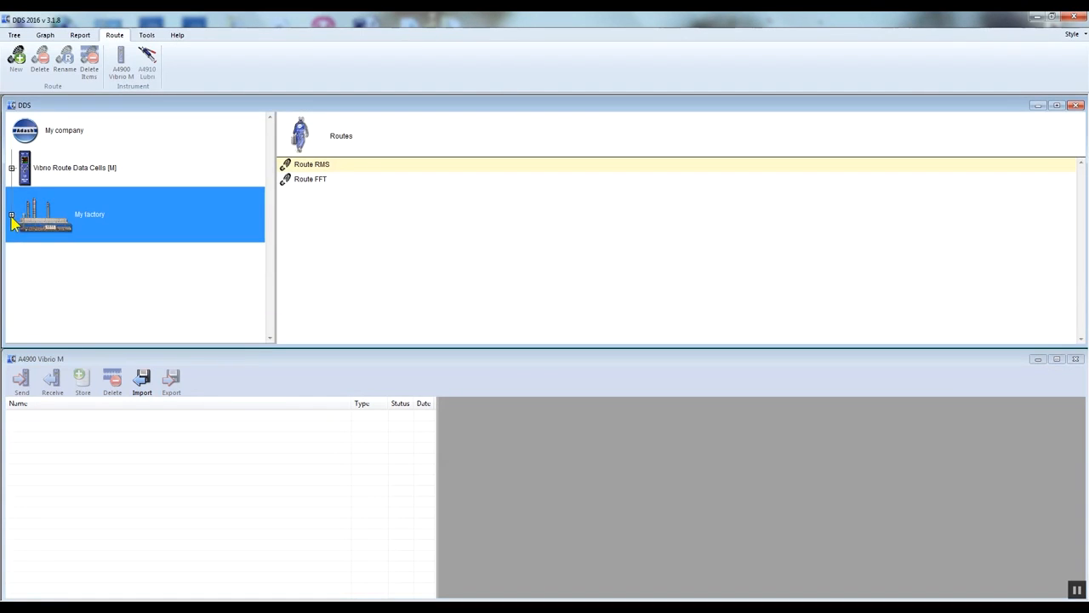
{"action": "left_click_drag", "start_coordinate": [258, 215], "coordinate": [318, 194]}
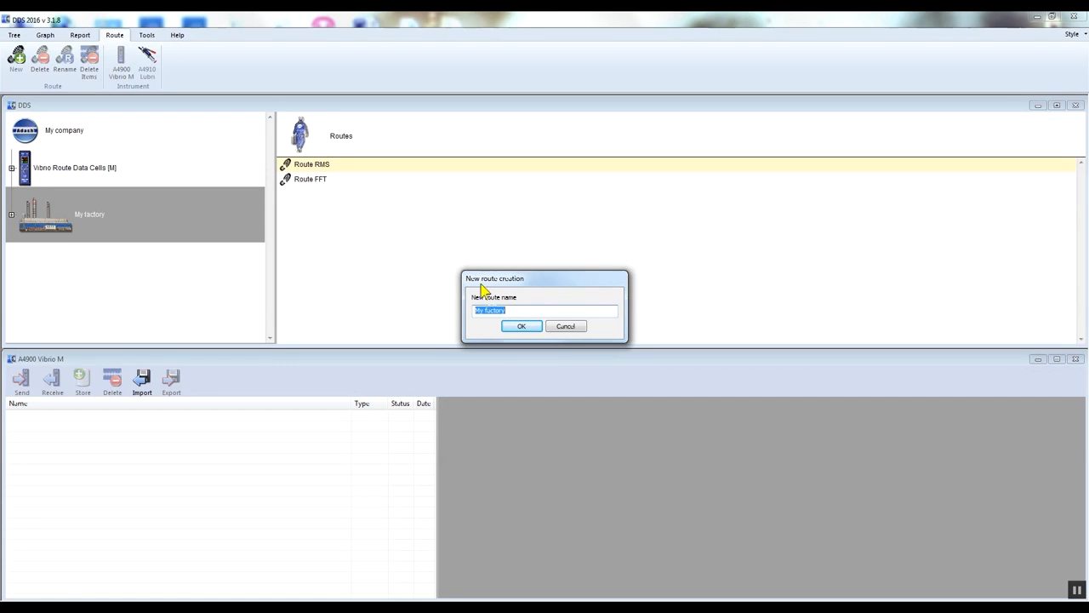
{"action": "left_click", "coordinate": [523, 327]}
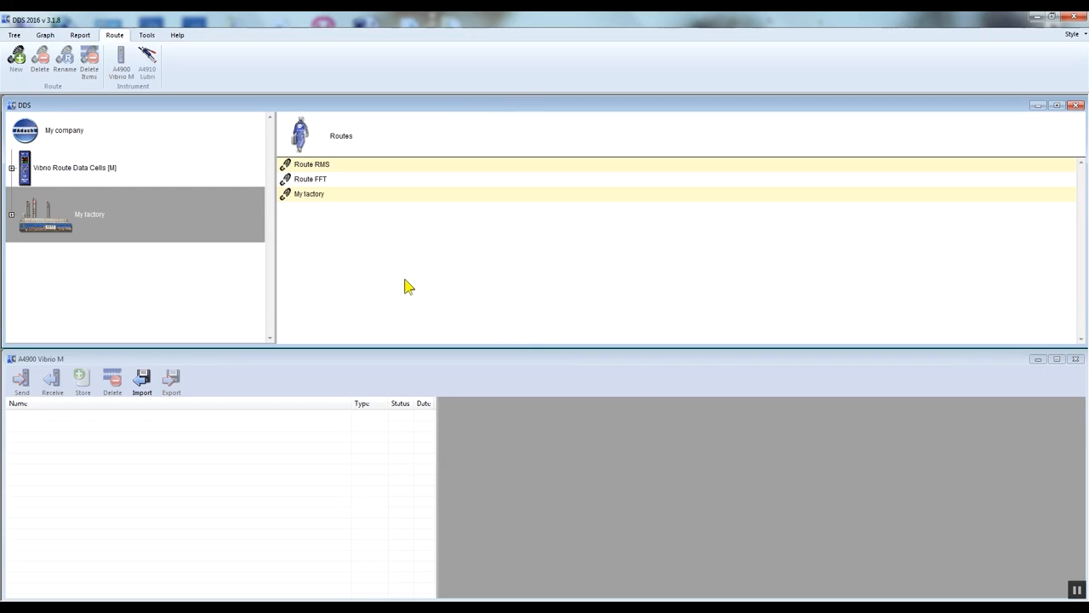
Add the My factory route to the A4900 Vibrio M instrument window, including all data cells.
{"action": "left_click", "coordinate": [326, 195]}
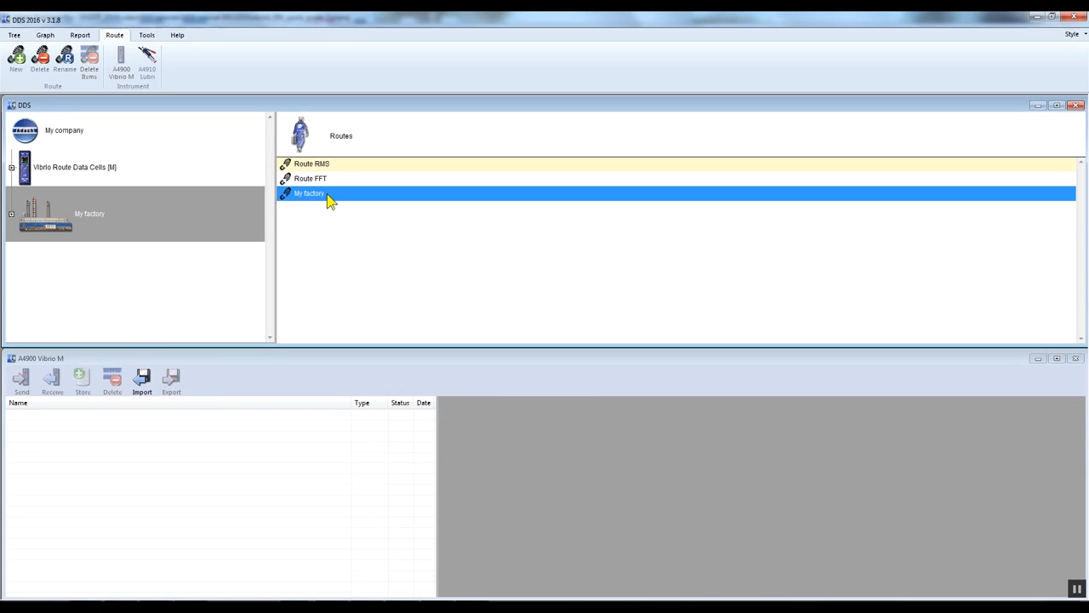
{"action": "left_click_drag", "start_coordinate": [324, 199], "coordinate": [71, 418]}
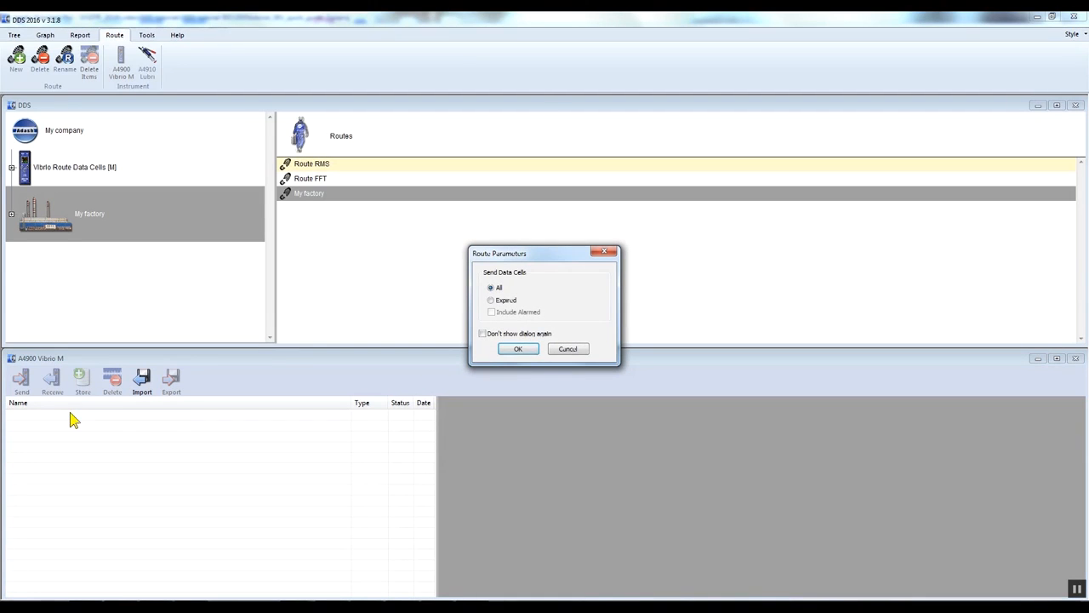
{"action": "left_click", "coordinate": [518, 349]}
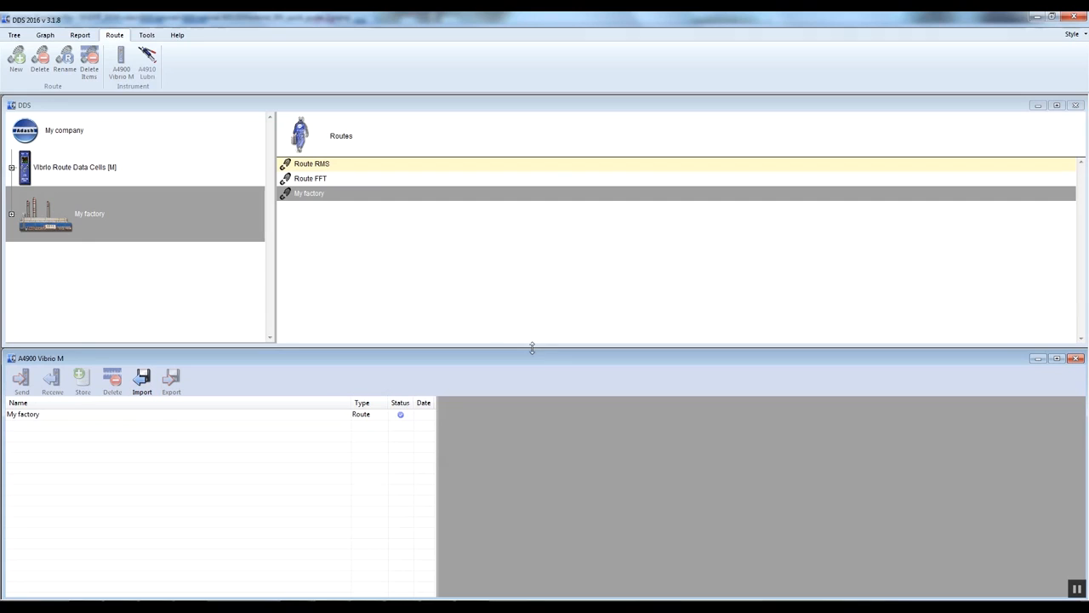
Send the My factory route to the A4900 Vibrio M, allowing the instrument memory to be erased.
{"action": "left_click", "coordinate": [76, 419]}
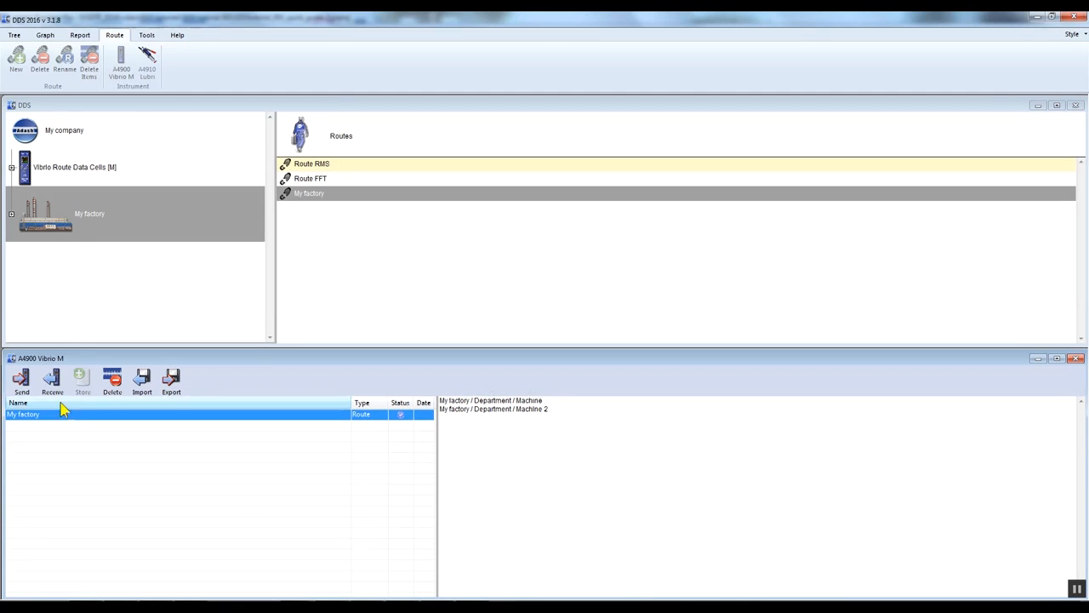
{"action": "left_click", "coordinate": [24, 383]}
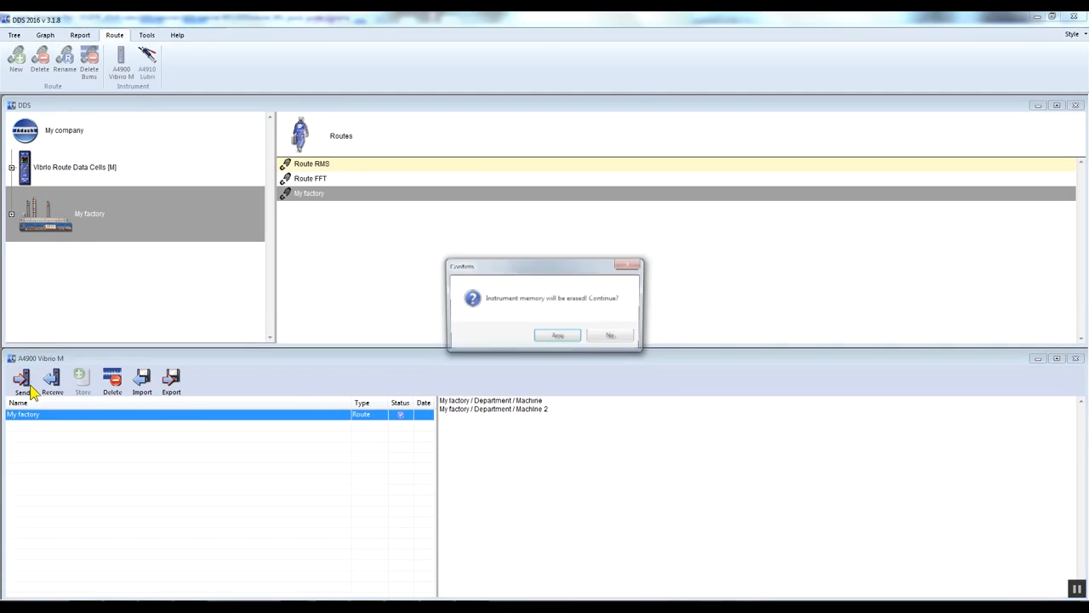
{"action": "left_click", "coordinate": [559, 338]}
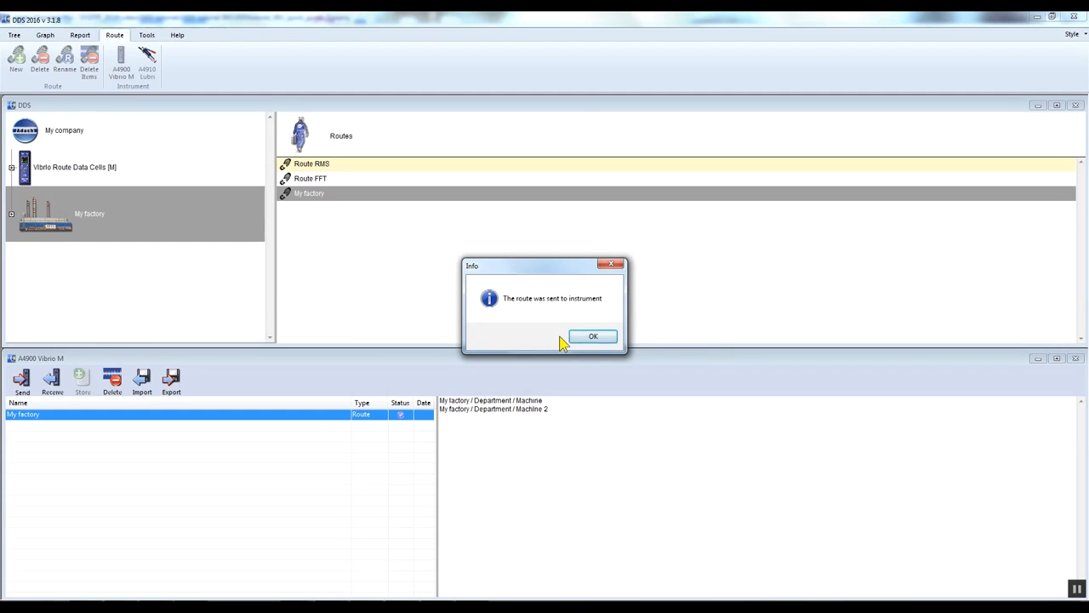
{"action": "left_click", "coordinate": [593, 336]}
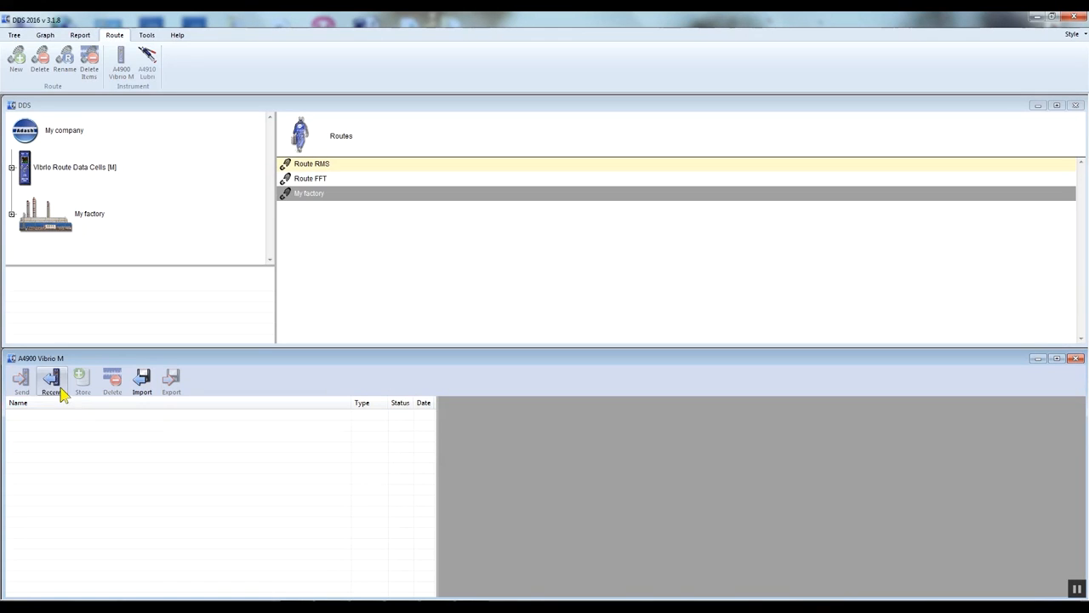
Receive the measured My factory route from the A4900 Vibrio M and store its readings to the tree.
{"action": "left_click", "coordinate": [52, 383]}
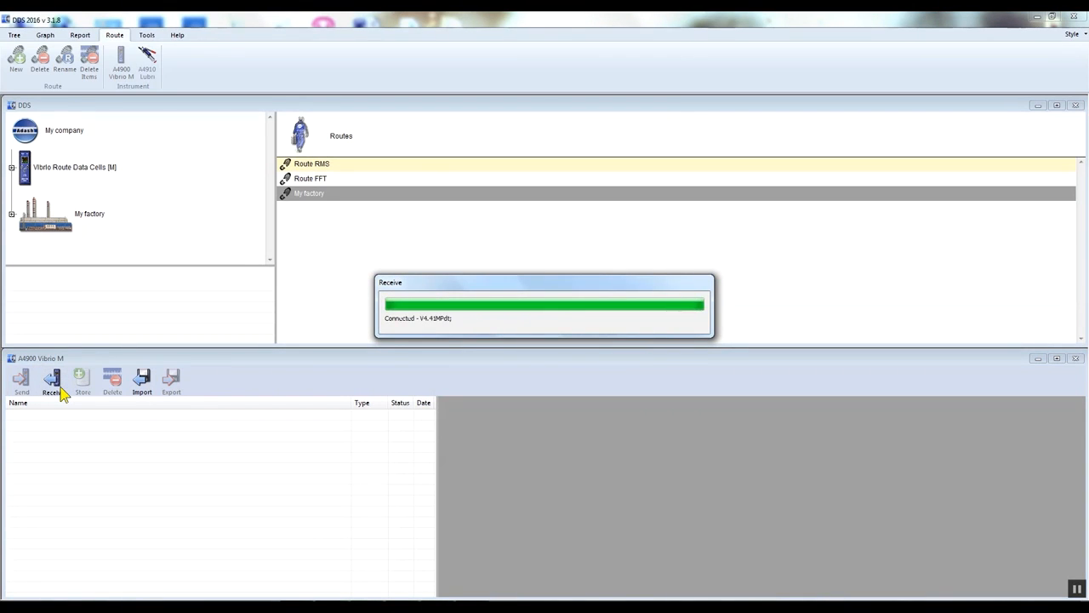
{"action": "left_click", "coordinate": [73, 414]}
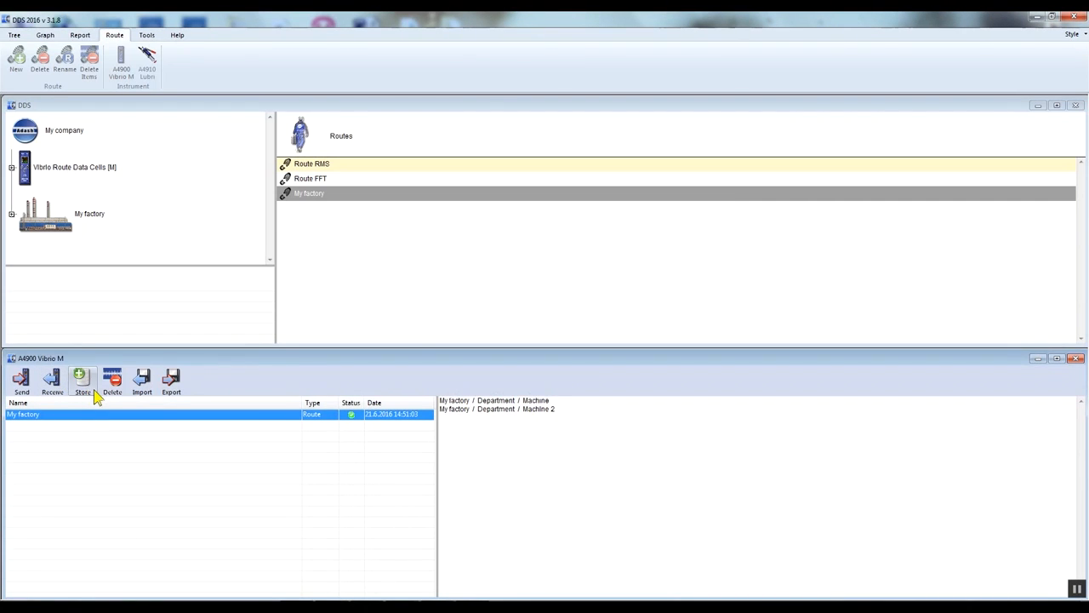
{"action": "left_click", "coordinate": [94, 396]}
{"action": "left_click", "coordinate": [93, 393]}
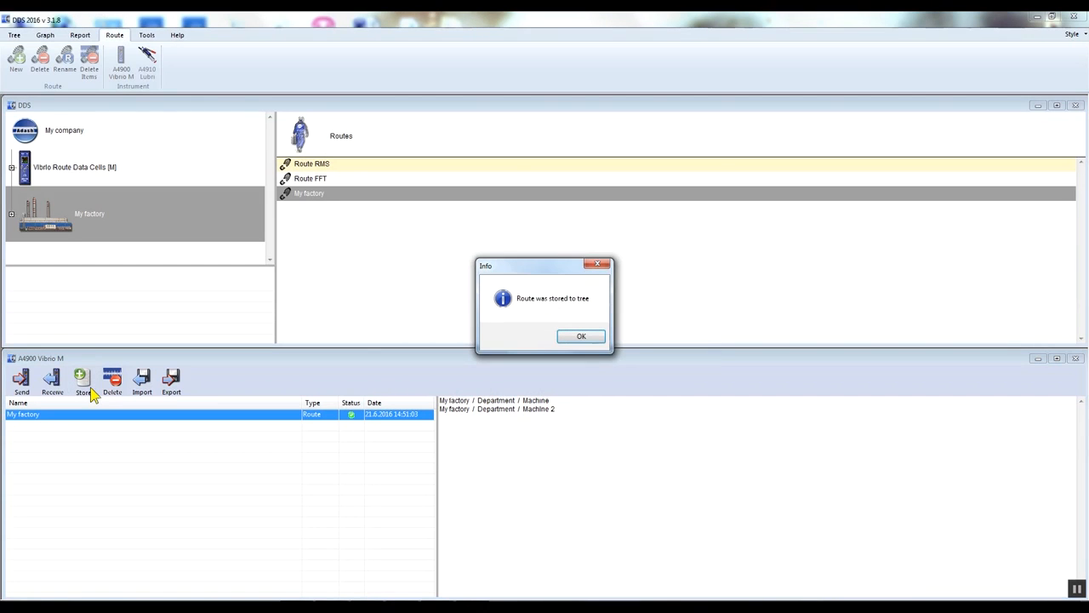
{"action": "left_click", "coordinate": [587, 338]}
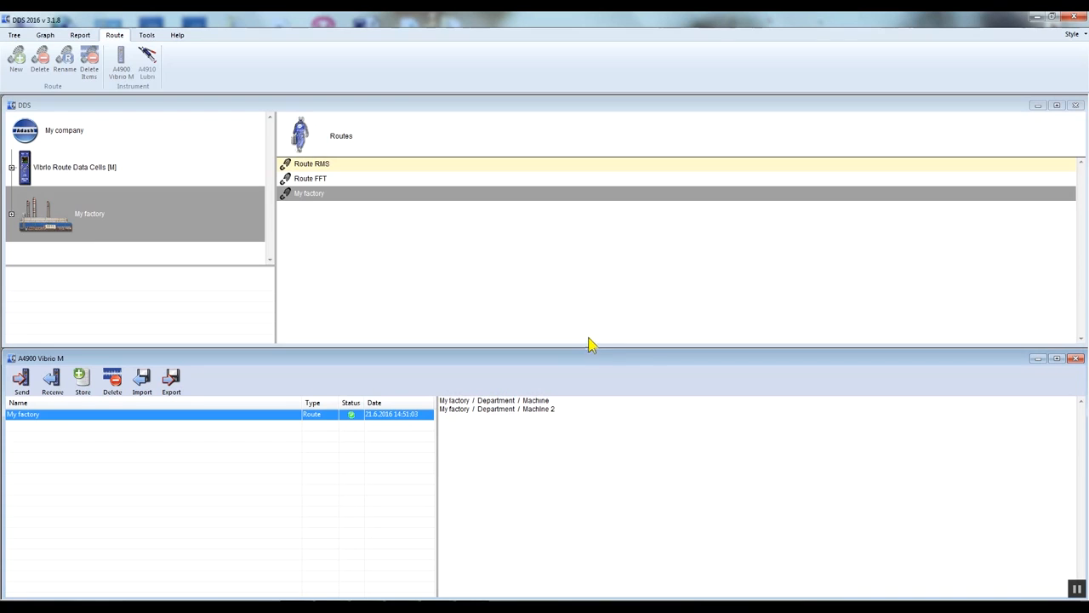
Switch to the graph view, expand My factory down to Machine's Bearing 1 and display that bearing's measurement graphs.
{"action": "left_click", "coordinate": [45, 35]}
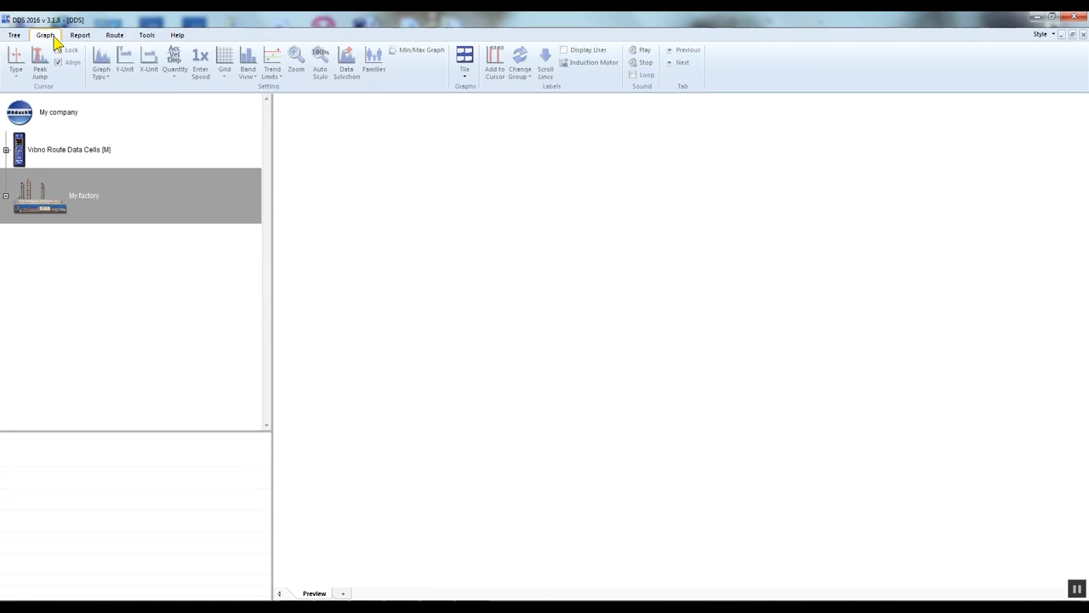
{"action": "left_click", "coordinate": [6, 196]}
{"action": "left_click", "coordinate": [17, 232]}
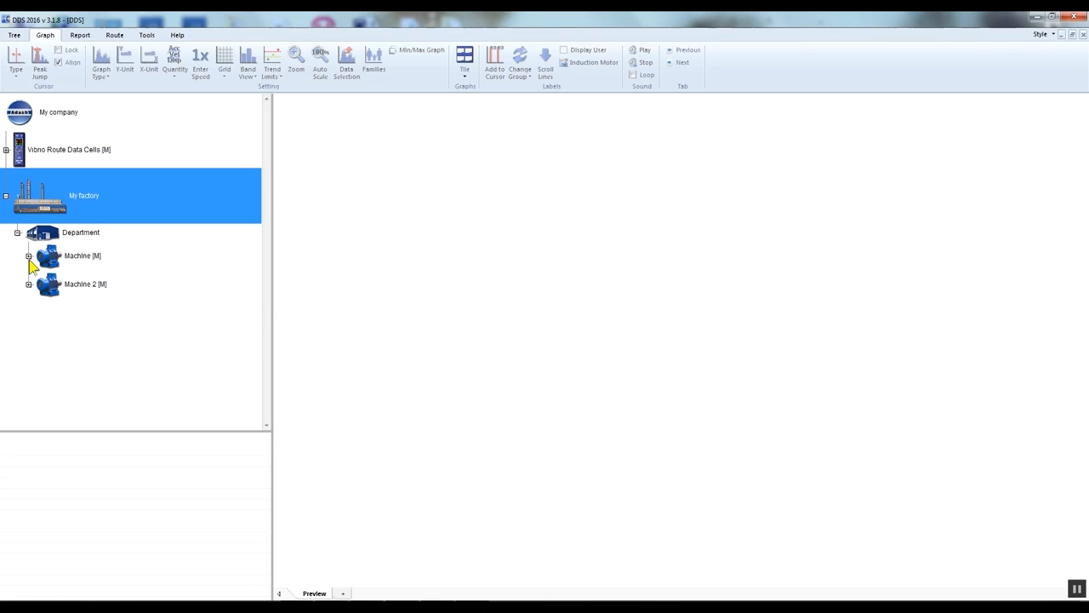
{"action": "left_click", "coordinate": [28, 256]}
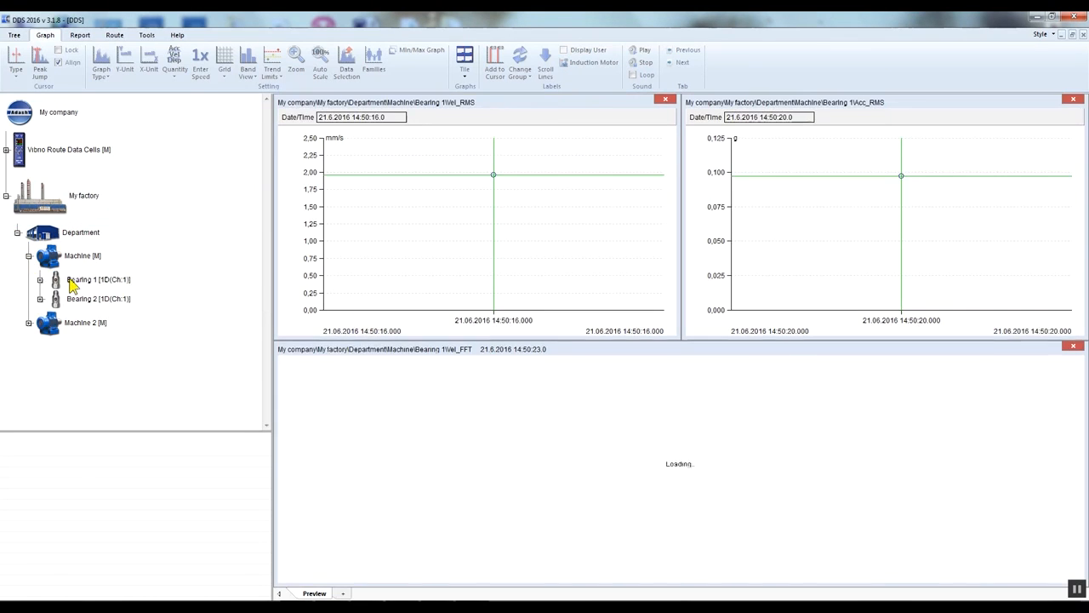
{"action": "left_click", "coordinate": [58, 283]}
{"action": "left_click", "coordinate": [40, 280]}
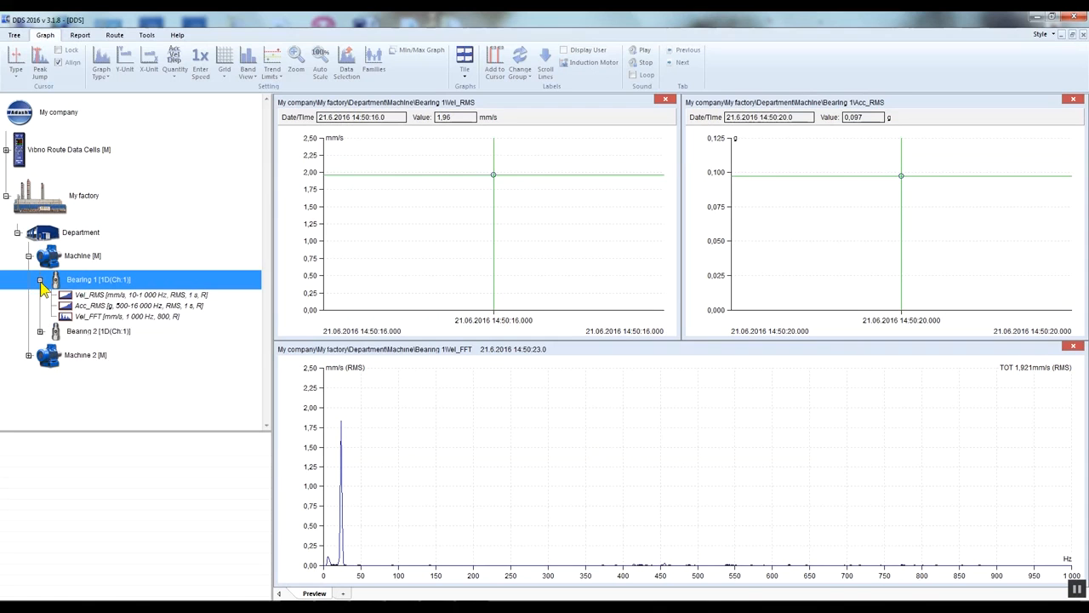
View Bearing 1's Acc_RMS and Vel_FFT graphs individually, and return to the combined graphs of the whole bearing.
{"action": "left_click", "coordinate": [85, 305]}
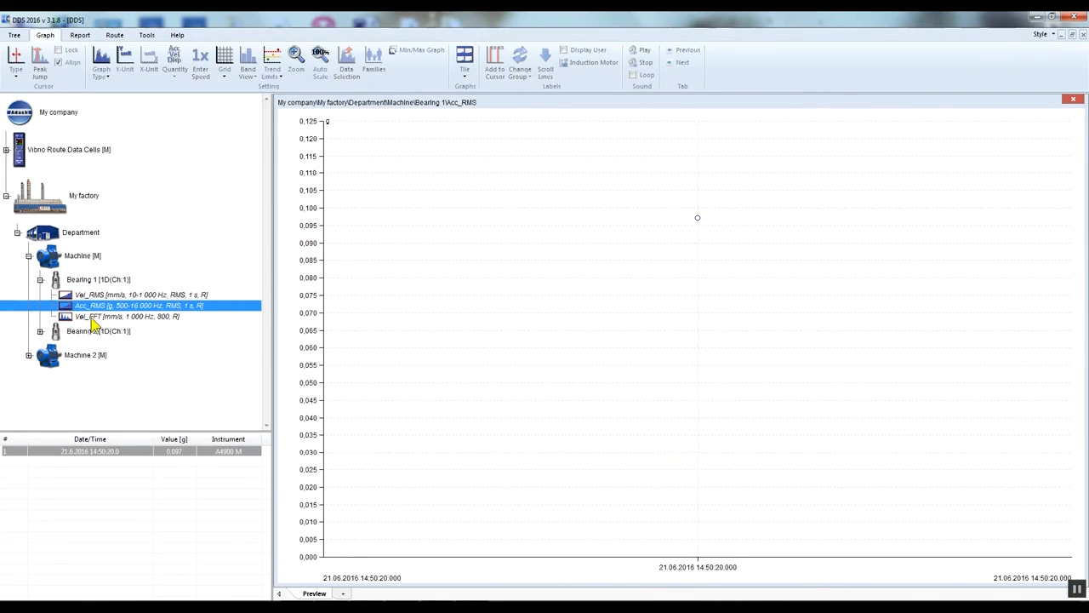
{"action": "left_click", "coordinate": [94, 316]}
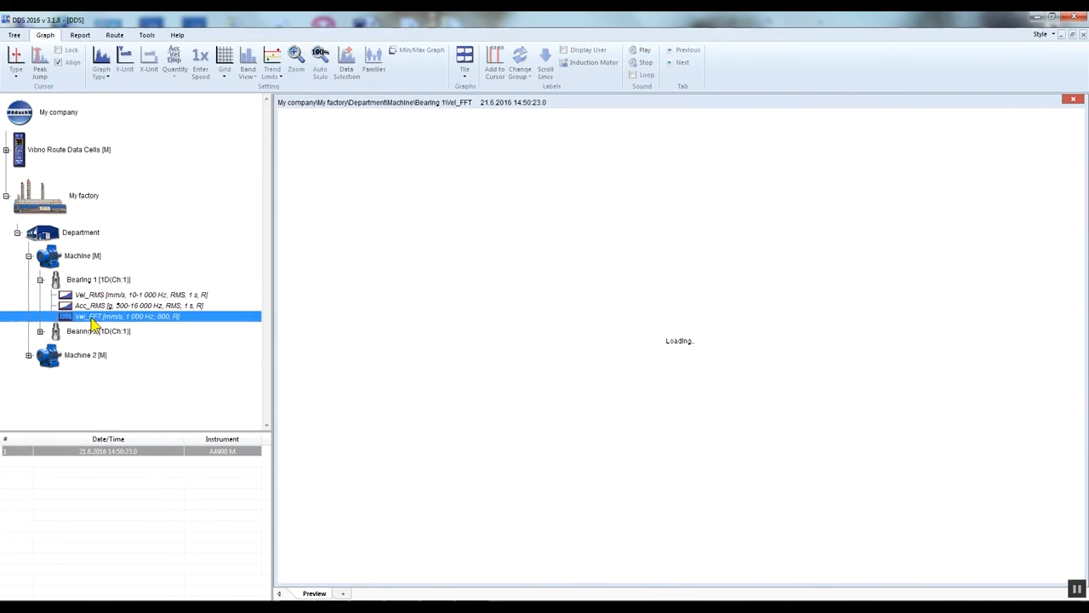
{"action": "left_click", "coordinate": [86, 280]}
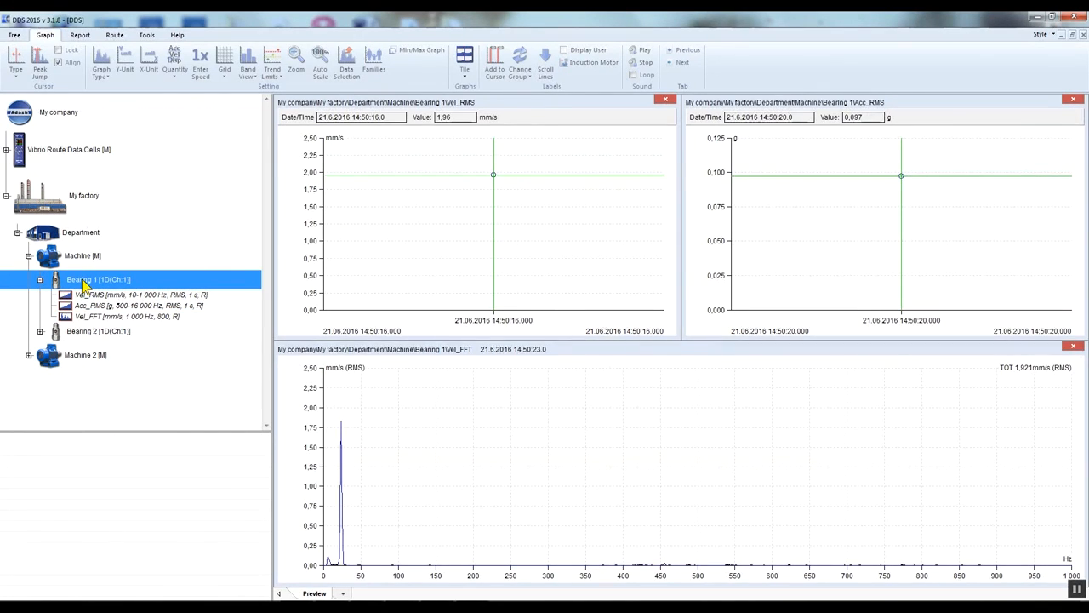